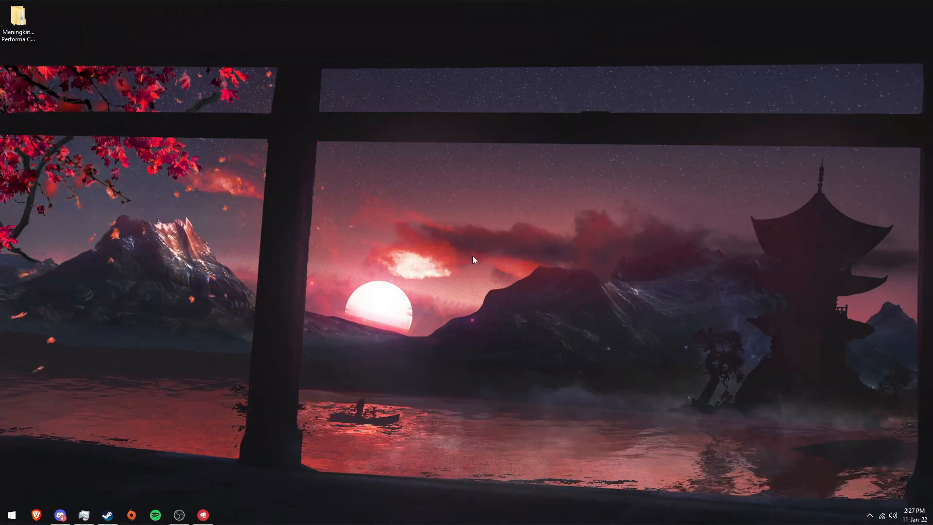
- Launch the Create A Restore Point shortcut from 1. Pembukaan > 1. Buat Restore Point inside the Meningkatkan Performa CPU desktop folder
{"action": "left_click_drag", "start_coordinate": [18, 20], "coordinate": [467, 218]}
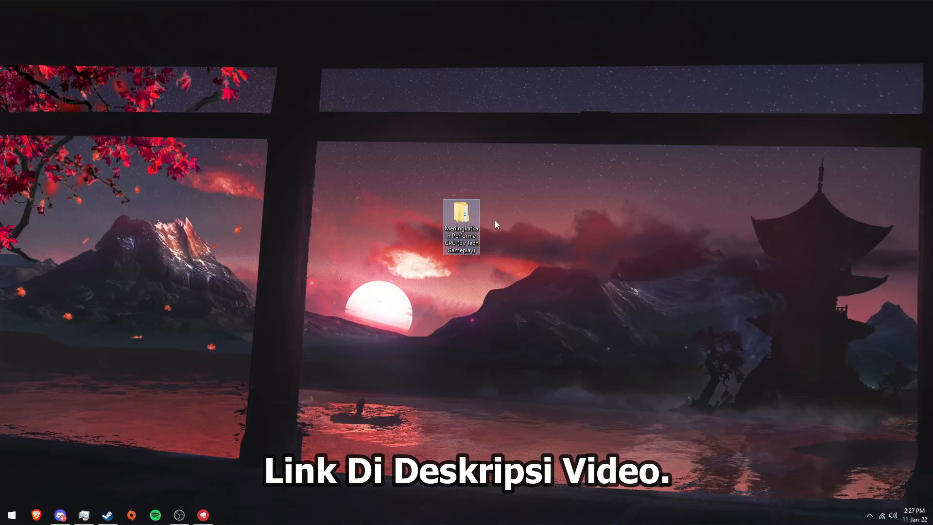
{"action": "double_click", "coordinate": [464, 219]}
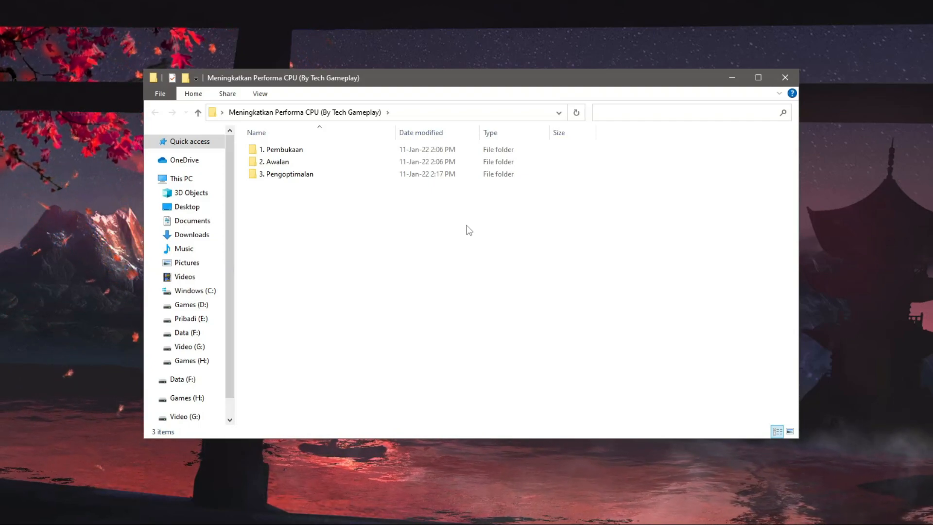
{"action": "double_click", "coordinate": [301, 150]}
{"action": "double_click", "coordinate": [301, 150]}
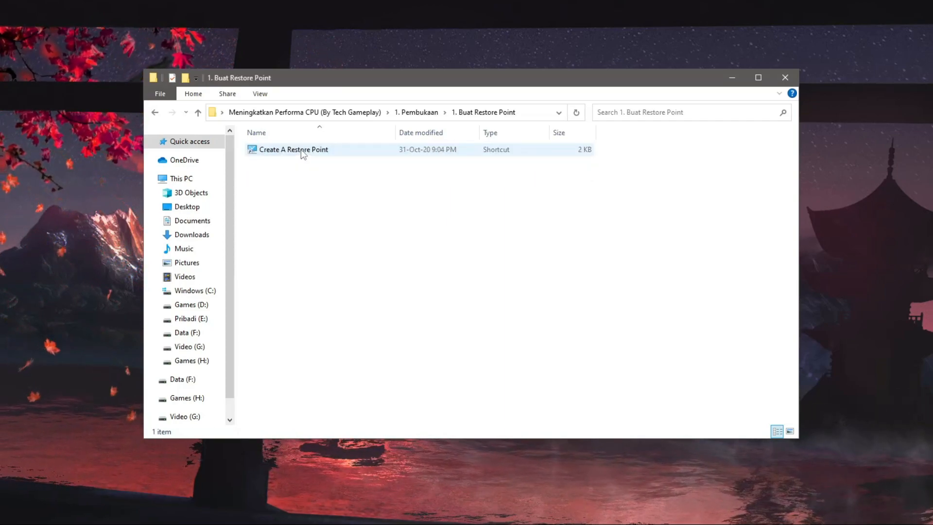
{"action": "double_click", "coordinate": [301, 149]}
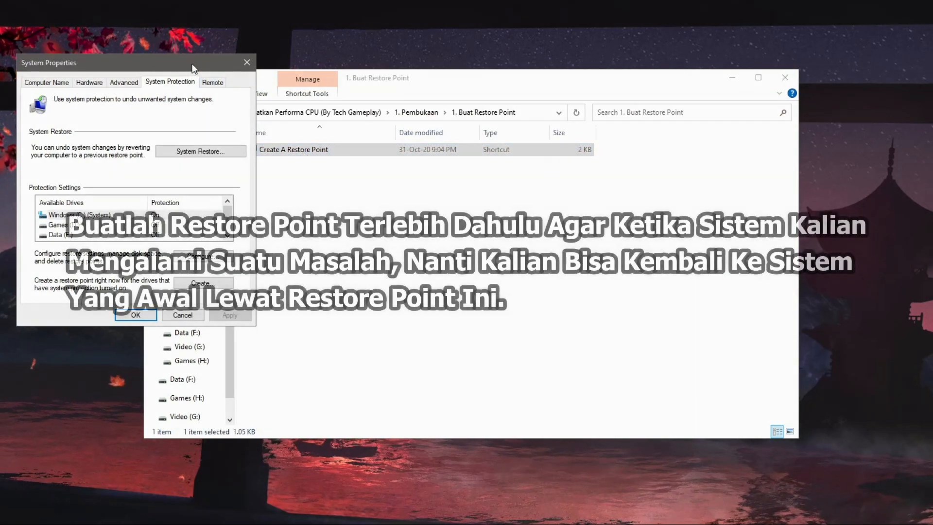
{"action": "left_click_drag", "start_coordinate": [189, 64], "coordinate": [502, 124]}
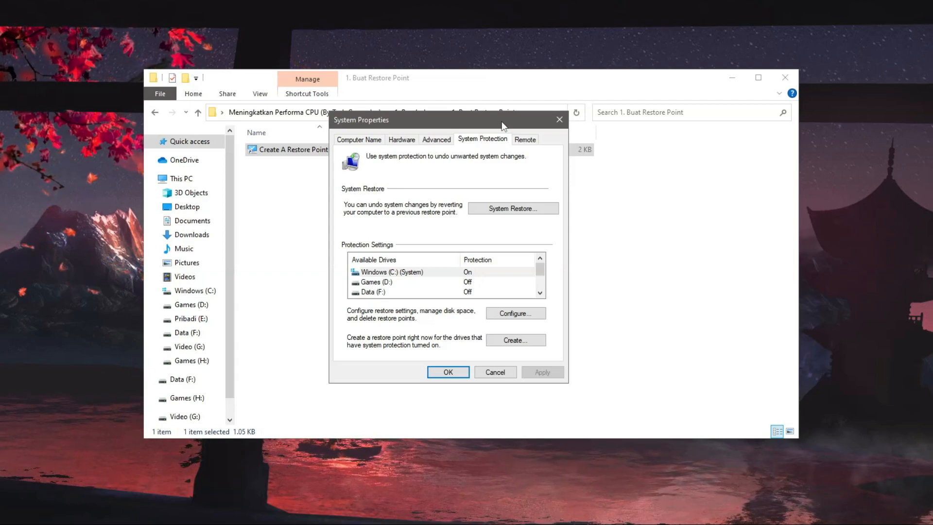
- Configure protection for the Windows (C:) drive with system protection turned on and a maximum disk usage of 3%
{"action": "left_click", "coordinate": [424, 273]}
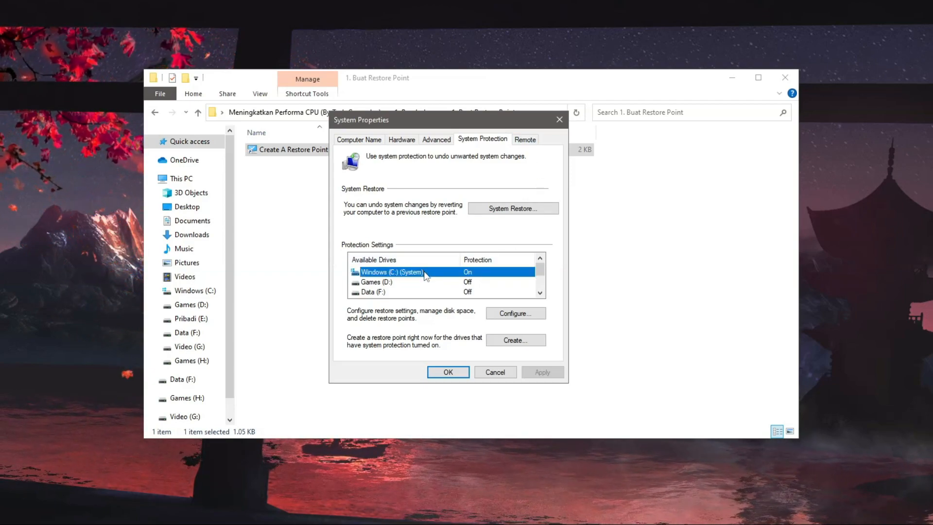
{"action": "left_click", "coordinate": [516, 313]}
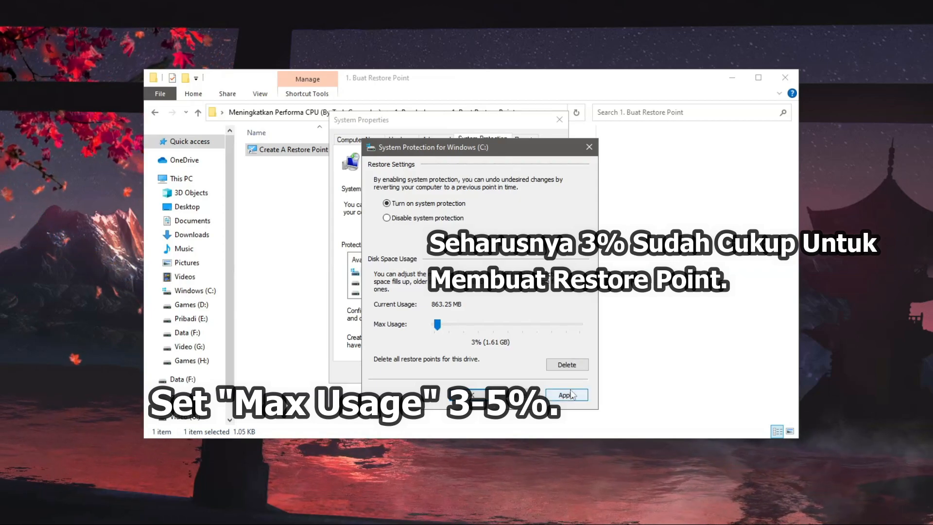
{"action": "left_click", "coordinate": [469, 395]}
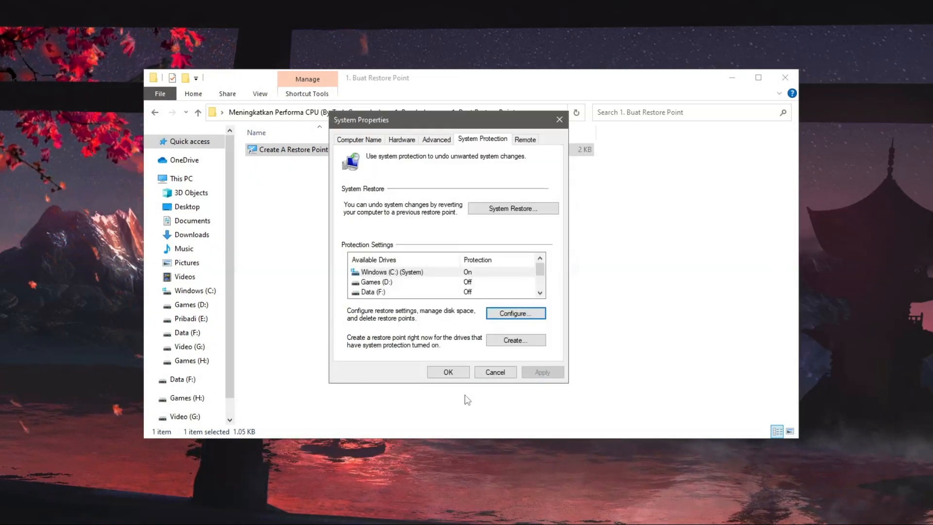
- Create a restore point described as "cpu" and close the System Properties dialog
{"action": "left_click", "coordinate": [510, 340]}
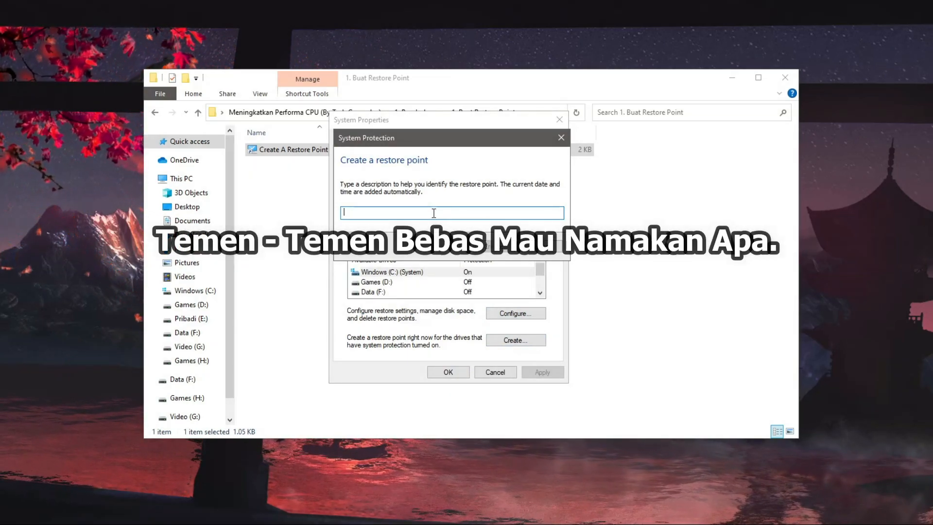
{"action": "type", "text": "cpu"}
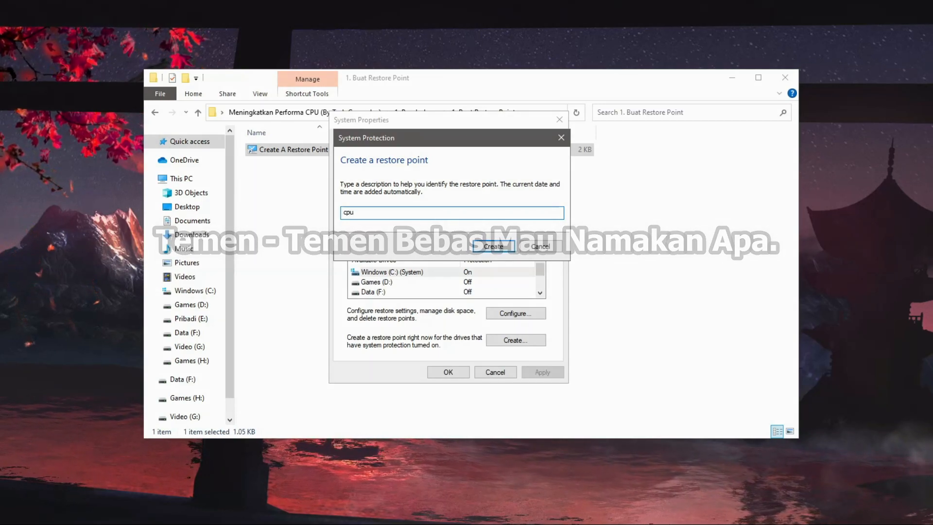
{"action": "left_click", "coordinate": [491, 247]}
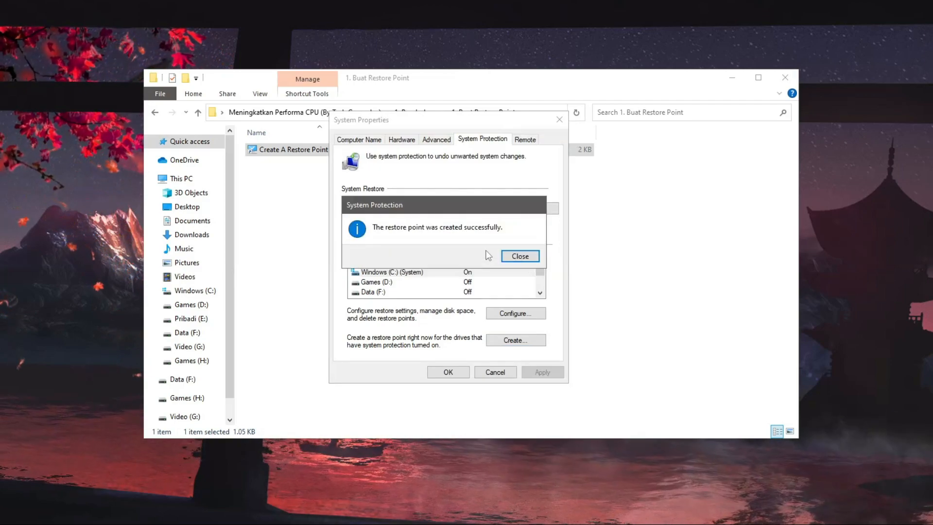
{"action": "left_click", "coordinate": [511, 260]}
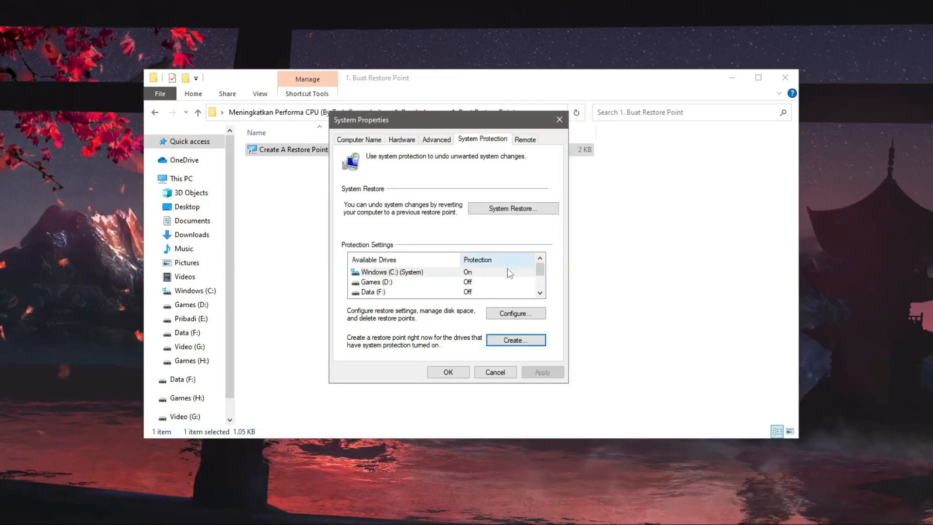
{"action": "left_click", "coordinate": [462, 373]}
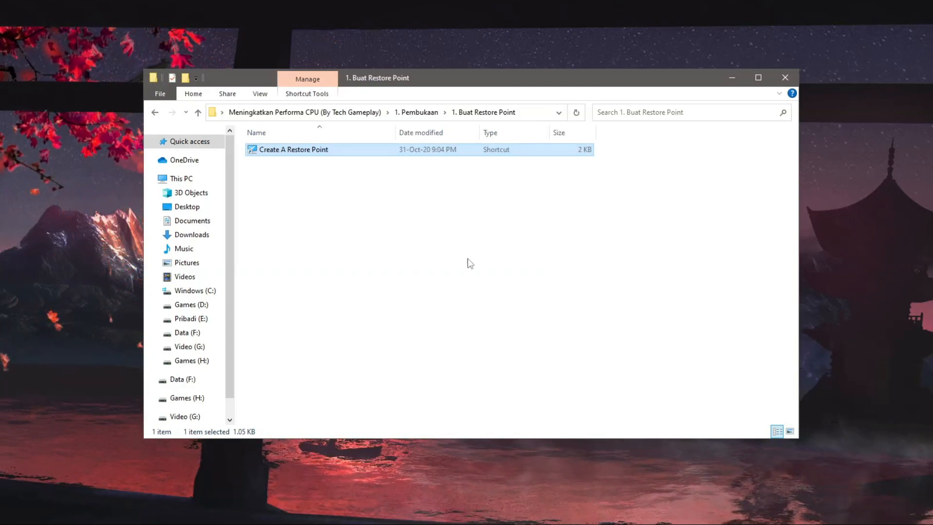
- Copy the power plan command from the Ultimate Performance Code text file in the 2. Ultimate Performance folder, and close the file
{"action": "left_click", "coordinate": [421, 113]}
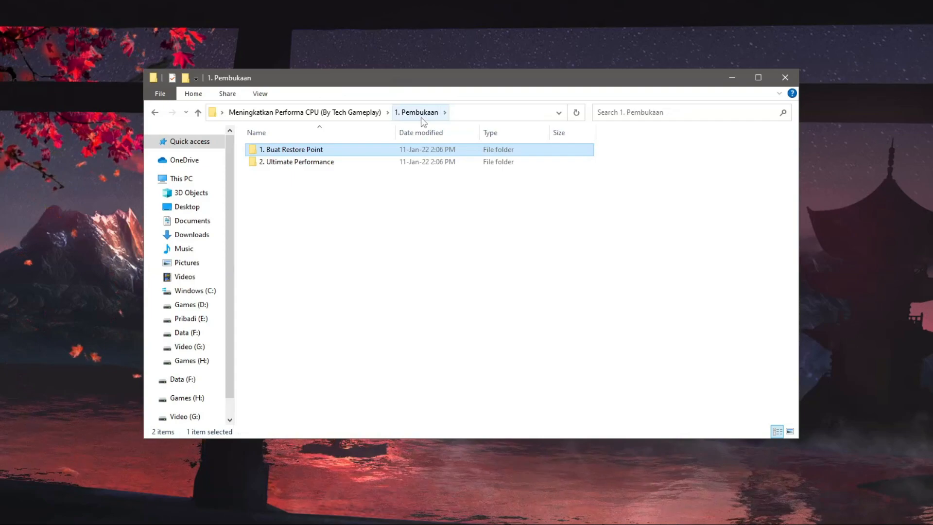
{"action": "double_click", "coordinate": [414, 160]}
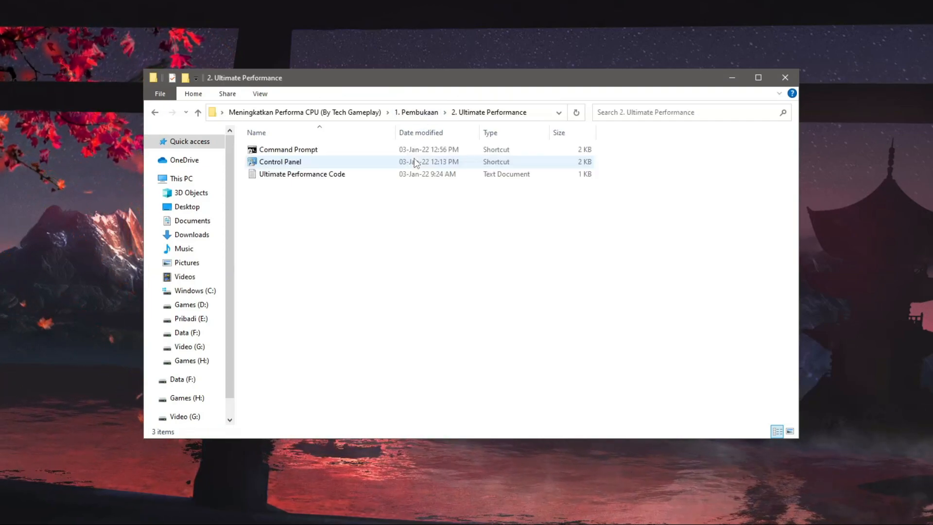
{"action": "left_click", "coordinate": [348, 176]}
{"action": "double_click", "coordinate": [348, 176]}
{"action": "left_click_drag", "start_coordinate": [387, 54], "coordinate": [50, 47]}
{"action": "right_click", "coordinate": [106, 55]}
{"action": "left_click", "coordinate": [129, 89]}
{"action": "left_click", "coordinate": [868, 21]}
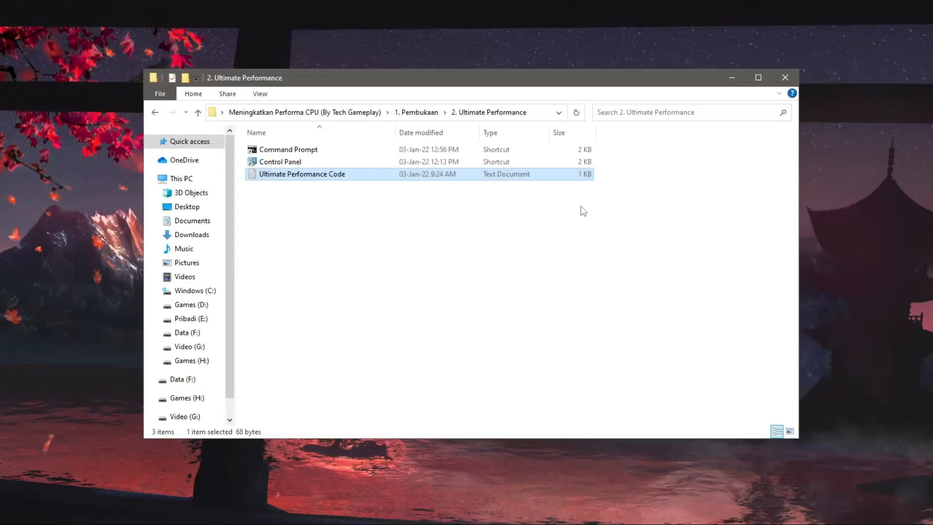
- Run powercfg -duplicatescheme e9a42b02-d5df-448d-aa00-03f14749eb61 in Command Prompt as administrator, and close the window
{"action": "right_click", "coordinate": [298, 151]}
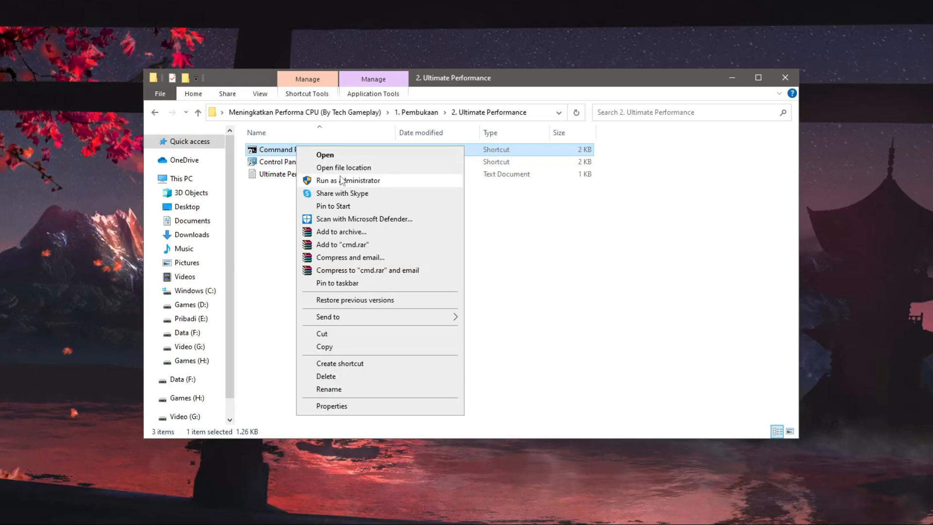
{"action": "left_click", "coordinate": [340, 180]}
{"action": "left_click_drag", "start_coordinate": [343, 80], "coordinate": [500, 118]}
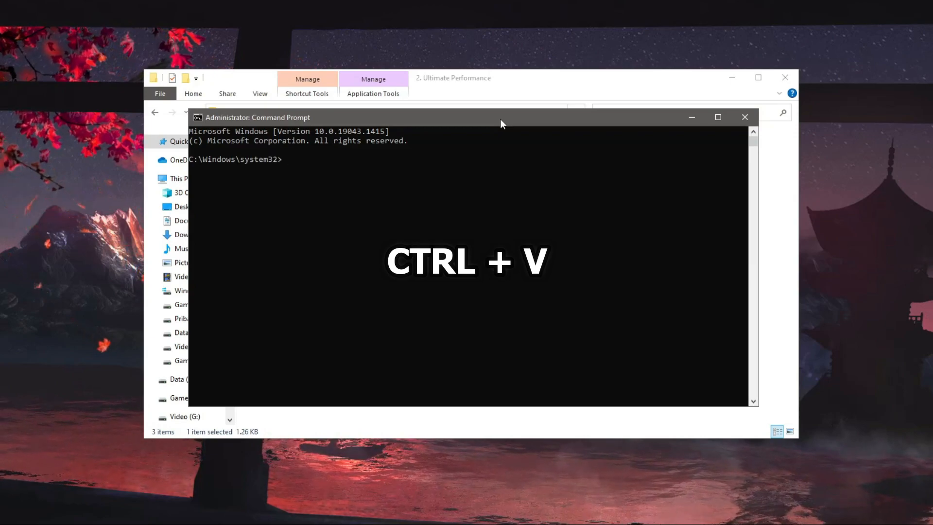
{"action": "key", "text": "ctrl+v"}
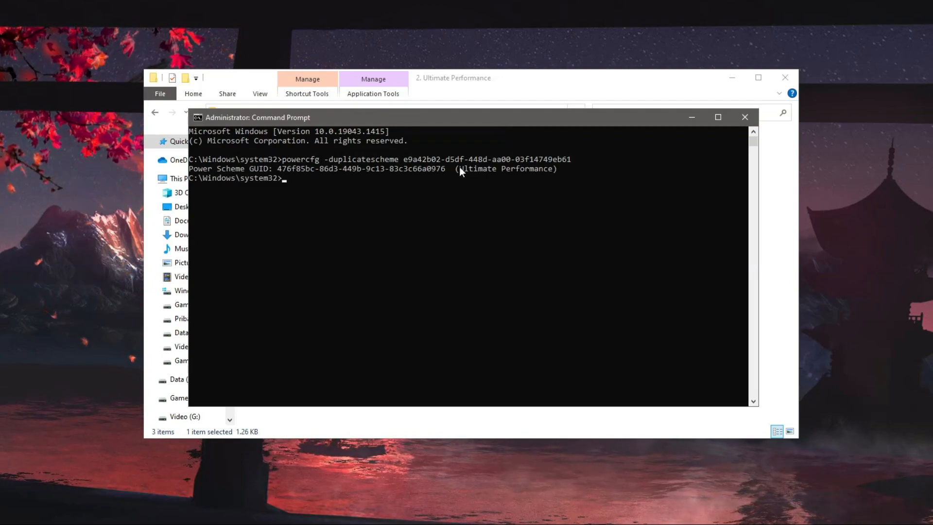
{"action": "left_click_drag", "start_coordinate": [460, 171], "coordinate": [500, 170]}
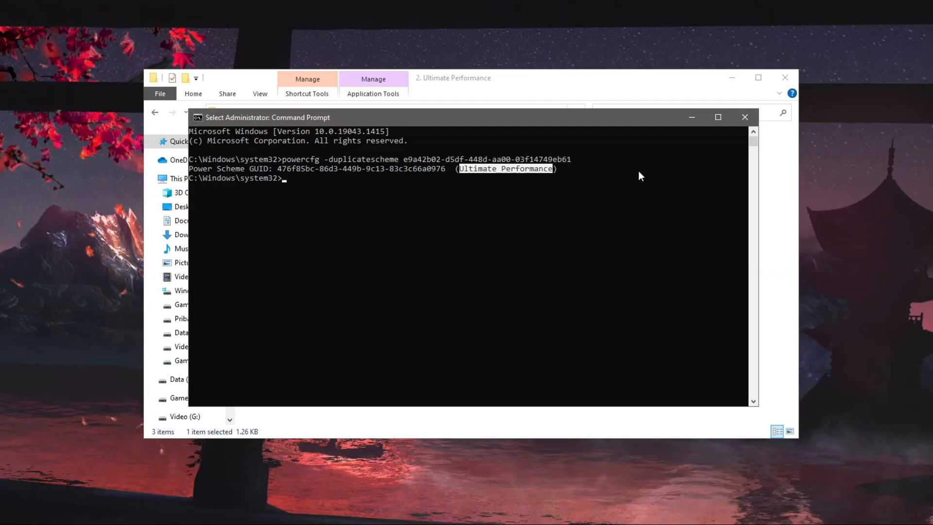
{"action": "left_click", "coordinate": [744, 117]}
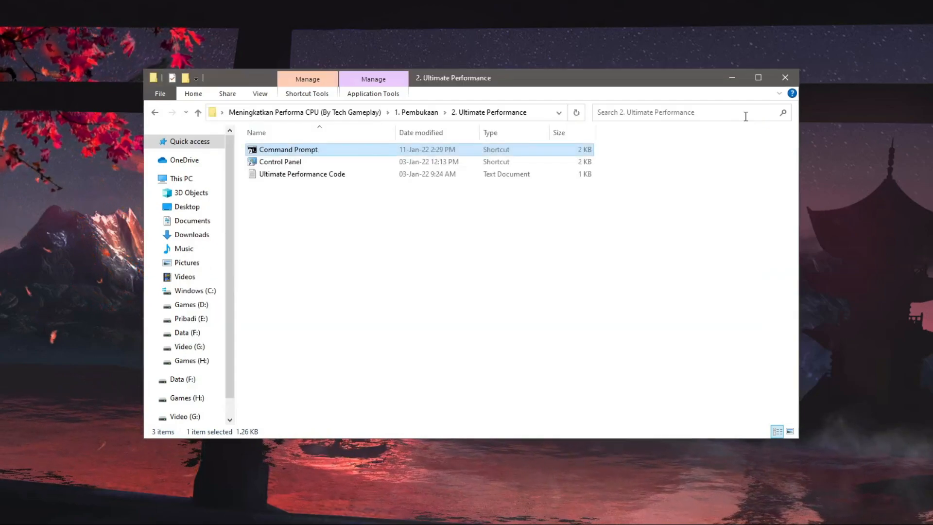
- Launch Control Panel from the 2. Ultimate Performance folder, search it for "power" and open Power Options
{"action": "left_click", "coordinate": [601, 210]}
{"action": "left_click", "coordinate": [289, 164]}
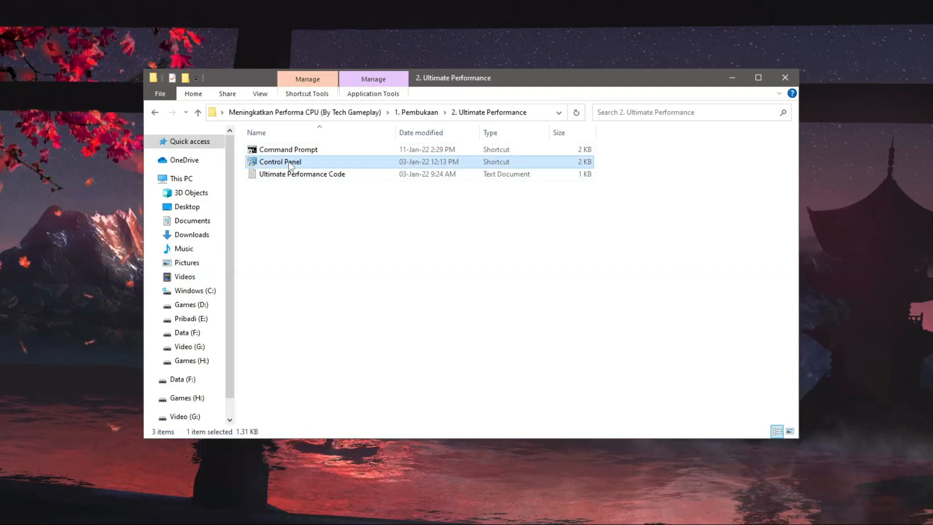
{"action": "double_click", "coordinate": [290, 163]}
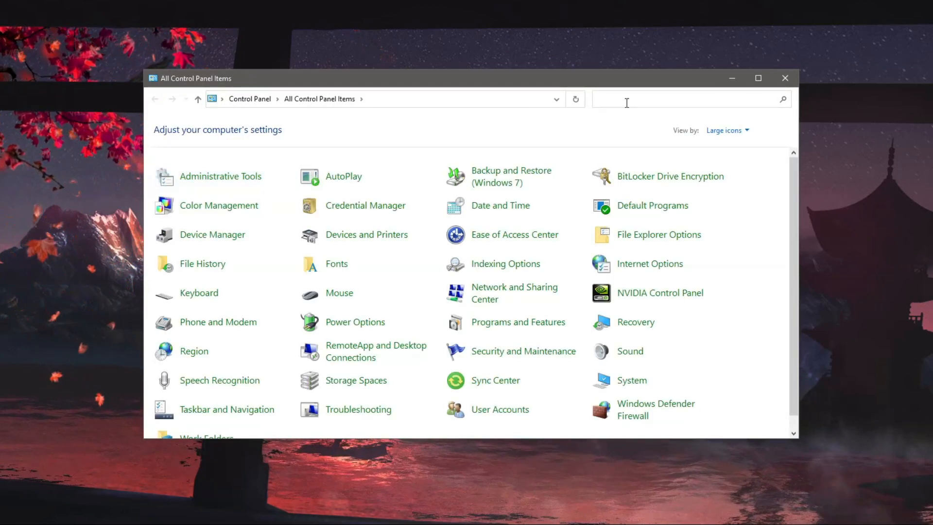
{"action": "left_click", "coordinate": [607, 96]}
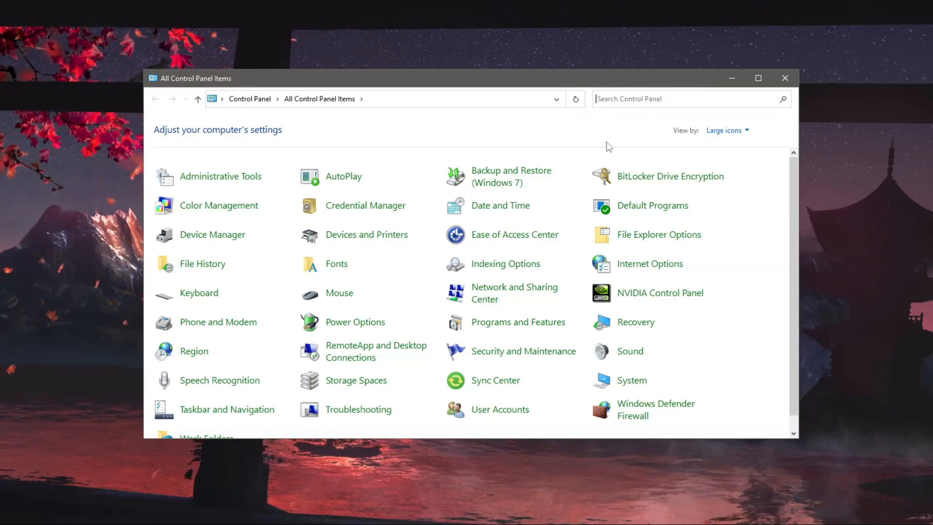
{"action": "type", "text": "power"}
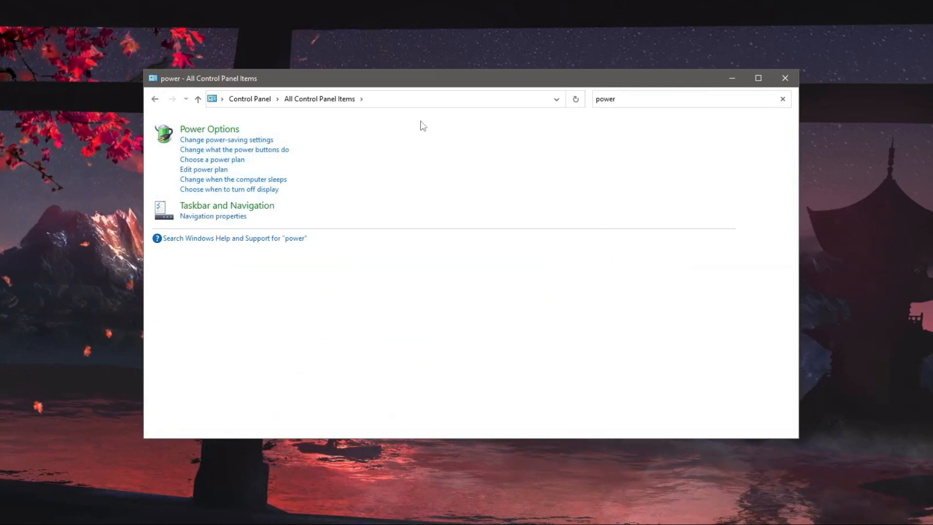
{"action": "left_click", "coordinate": [193, 130]}
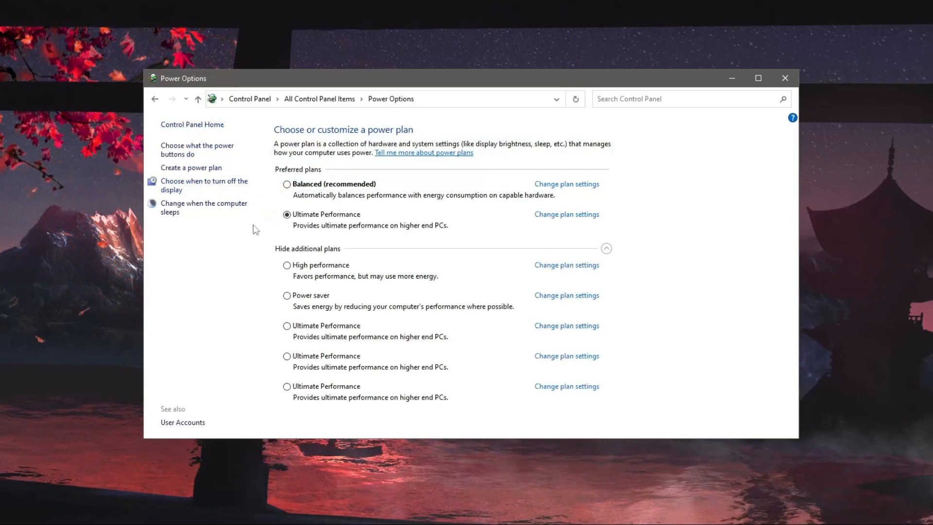
- Activate the last Ultimate Performance plan in the additional plans and set both its display turn-off and sleep times to Never
{"action": "left_click", "coordinate": [323, 388]}
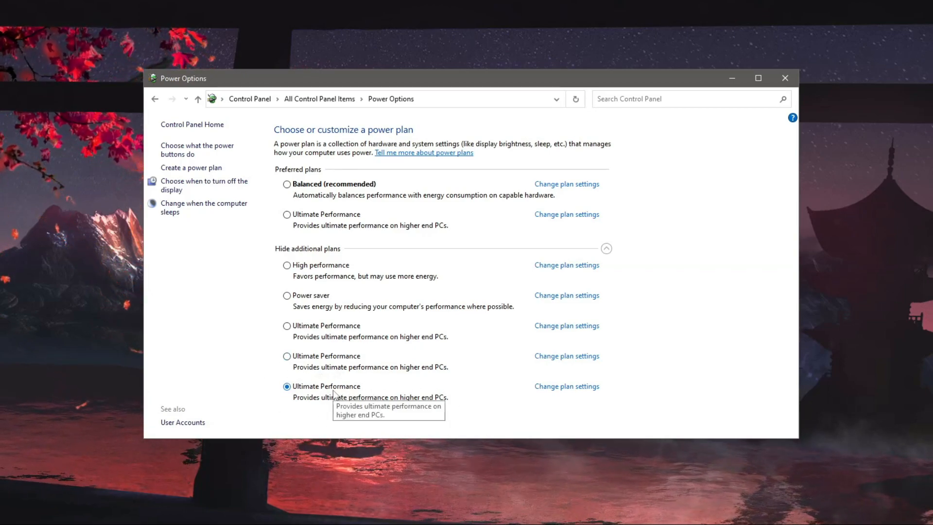
{"action": "left_click", "coordinate": [581, 387]}
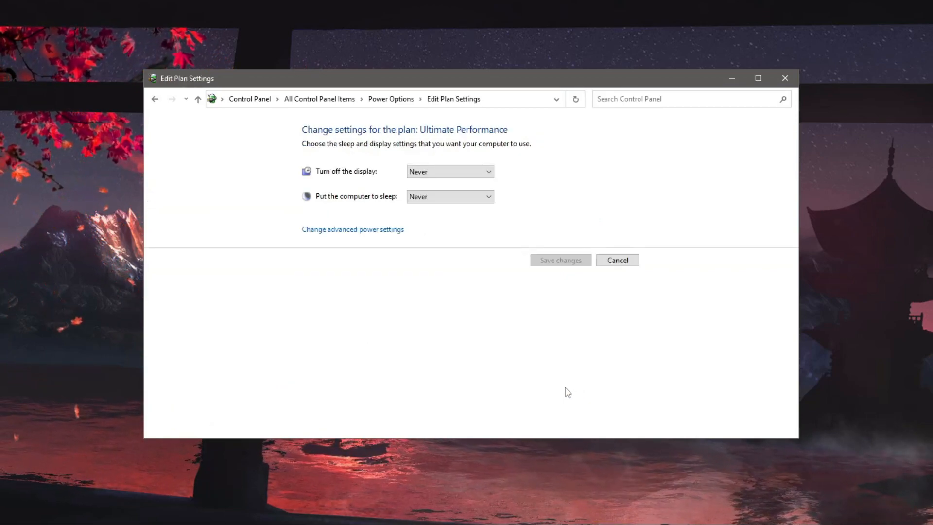
{"action": "left_click", "coordinate": [424, 172]}
{"action": "left_click", "coordinate": [415, 315]}
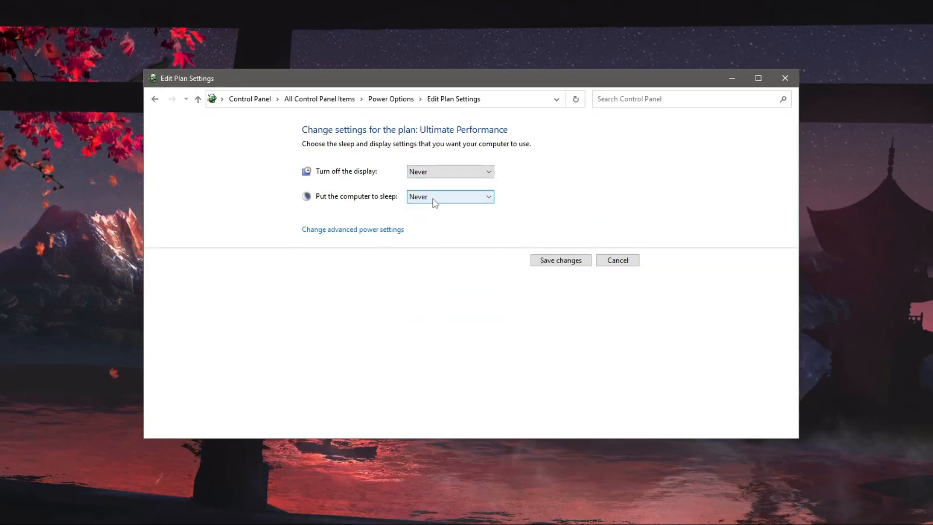
{"action": "left_click", "coordinate": [434, 197]}
{"action": "left_click", "coordinate": [440, 339]}
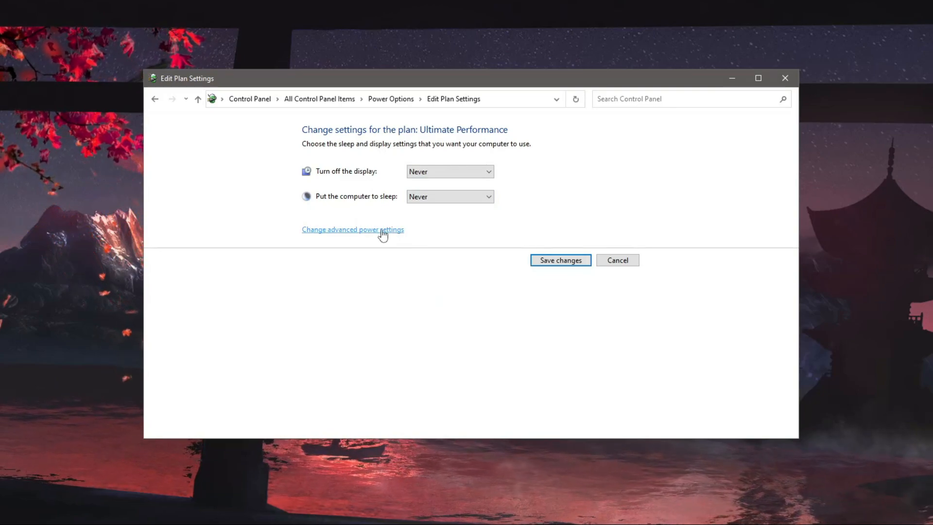
- Open the plan's advanced power settings and set the hard disk turn-off time to 0 minutes (Never)
{"action": "left_click", "coordinate": [365, 232]}
{"action": "left_click_drag", "start_coordinate": [186, 100], "coordinate": [474, 125]}
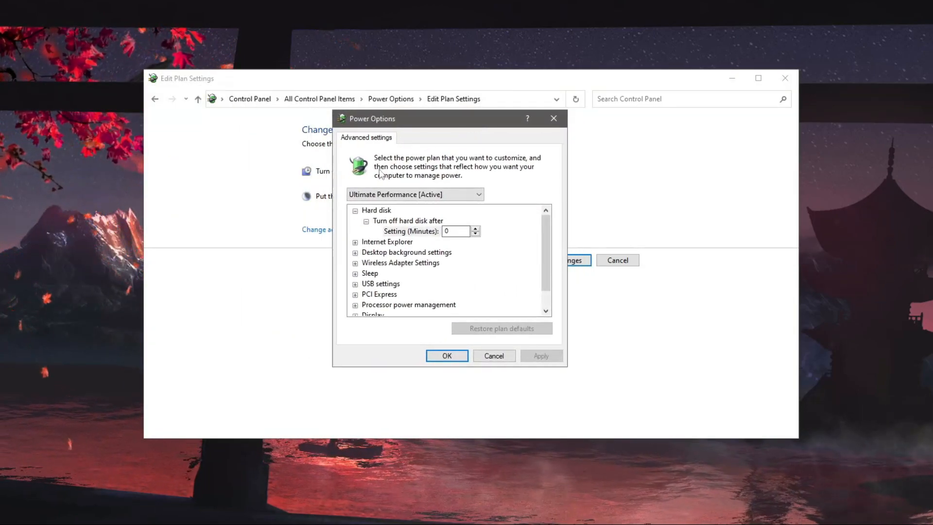
{"action": "left_click", "coordinate": [379, 212]}
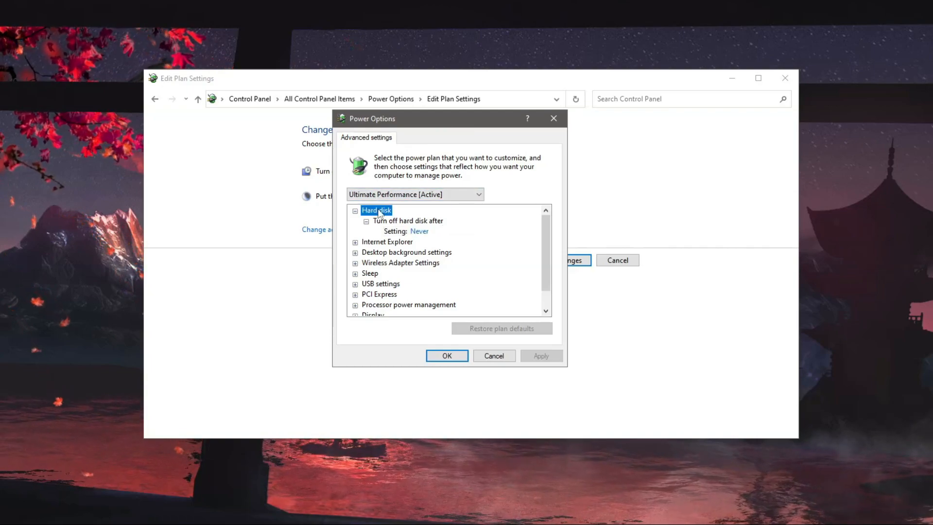
{"action": "left_click", "coordinate": [418, 232]}
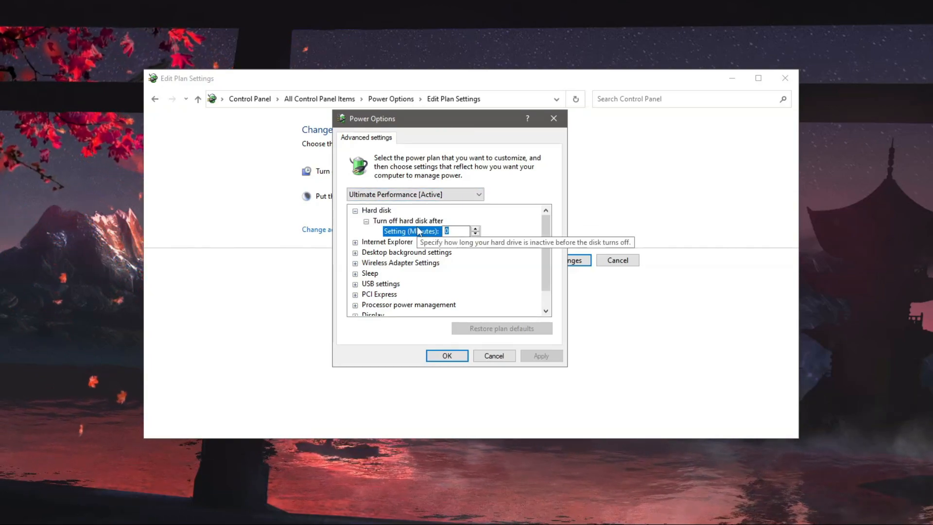
- Set the wireless adapter's Power Saving Mode to Maximum Performance
{"action": "left_click", "coordinate": [356, 263]}
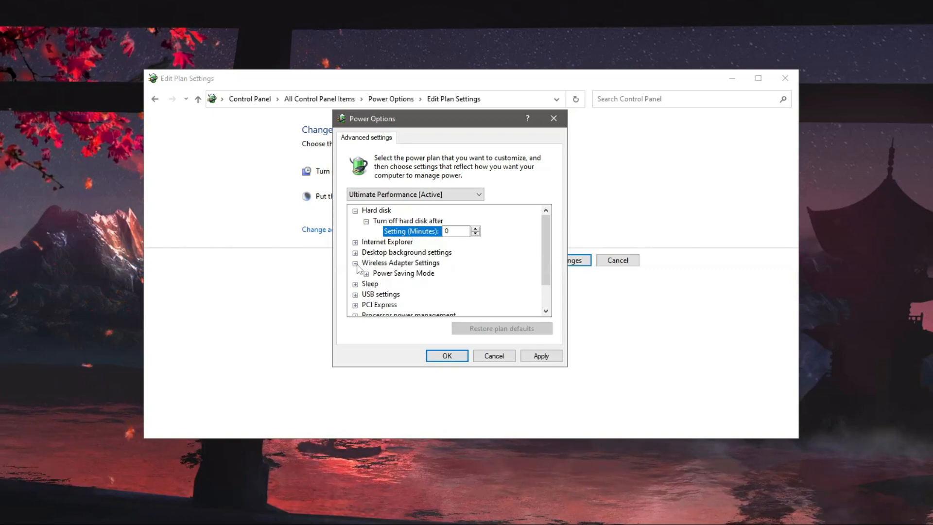
{"action": "left_click", "coordinate": [392, 282]}
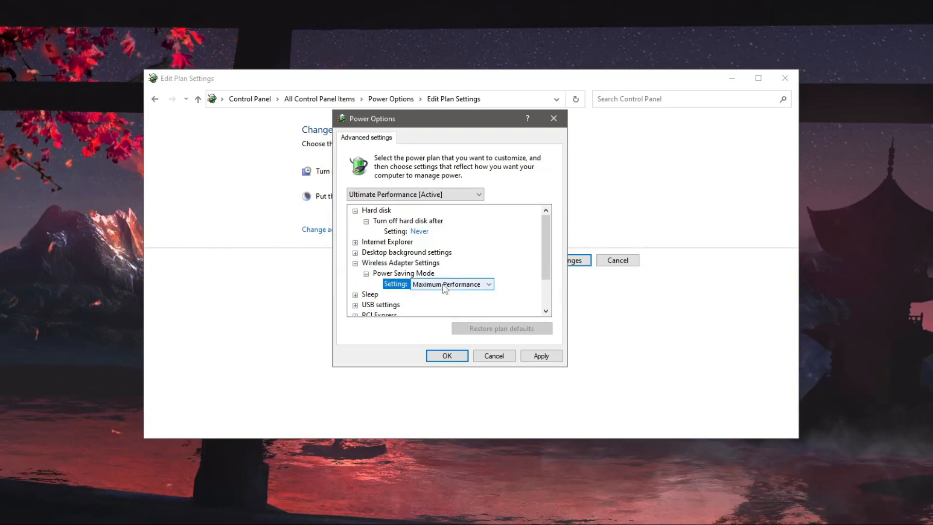
{"action": "left_click", "coordinate": [445, 284]}
{"action": "left_click", "coordinate": [444, 295]}
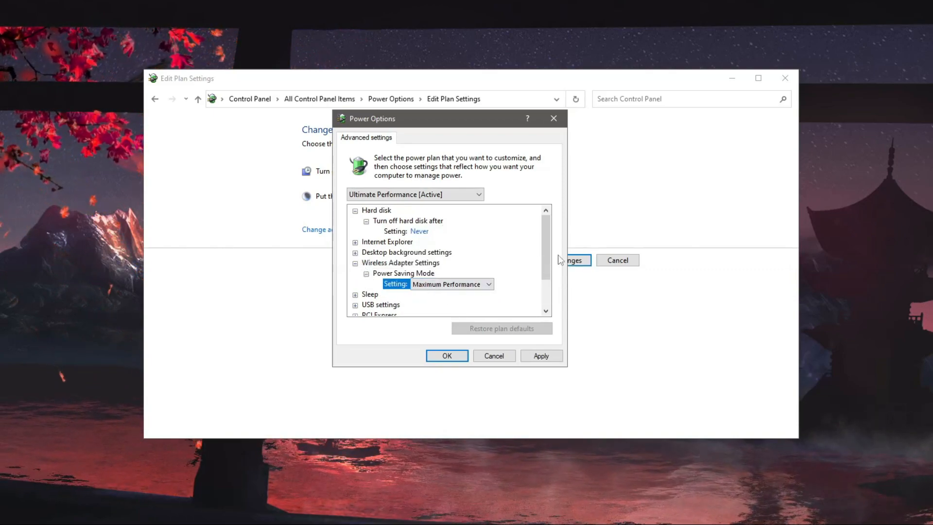
- Set Allow wake timers in the Sleep settings to Disable
{"action": "scroll", "coordinate": [538, 280], "scroll_direction": "down", "scroll_amount": 2}
{"action": "left_click", "coordinate": [355, 253]}
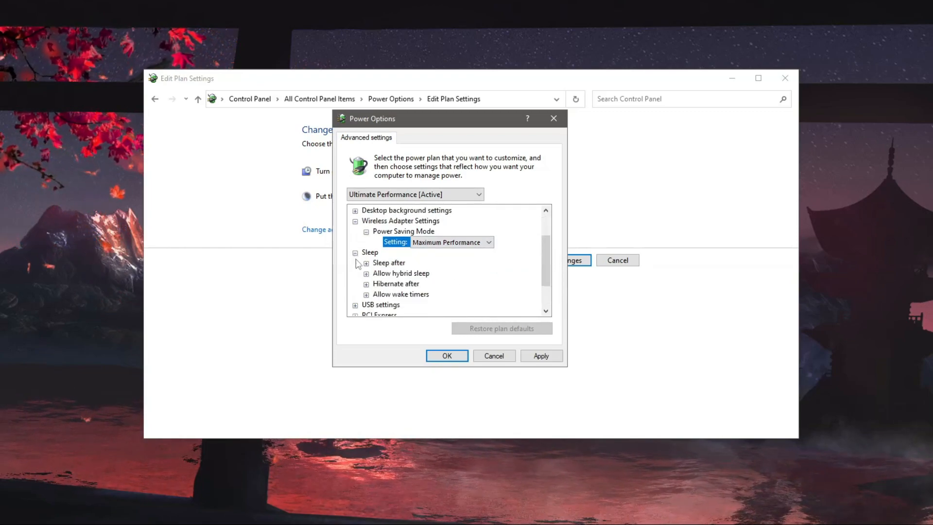
{"action": "left_click", "coordinate": [366, 295]}
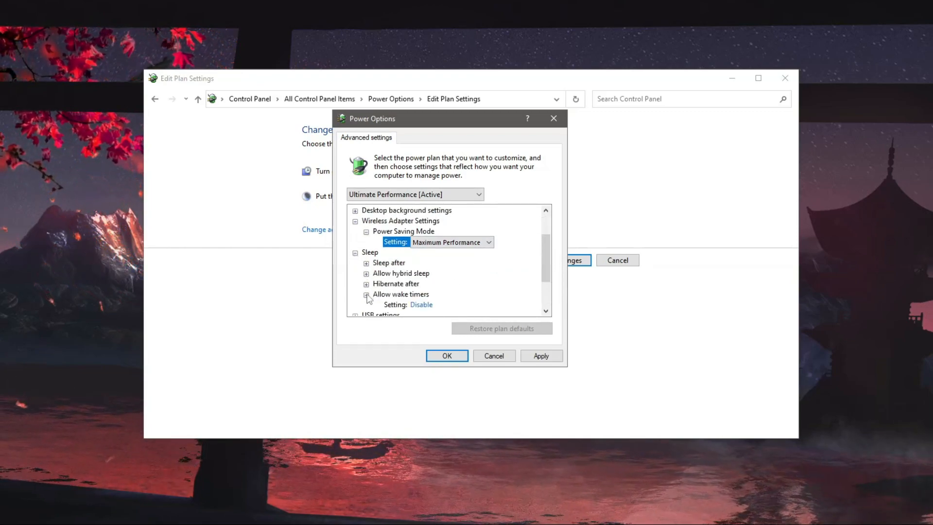
{"action": "left_click", "coordinate": [415, 304]}
{"action": "left_click", "coordinate": [452, 306]}
{"action": "left_click", "coordinate": [428, 313]}
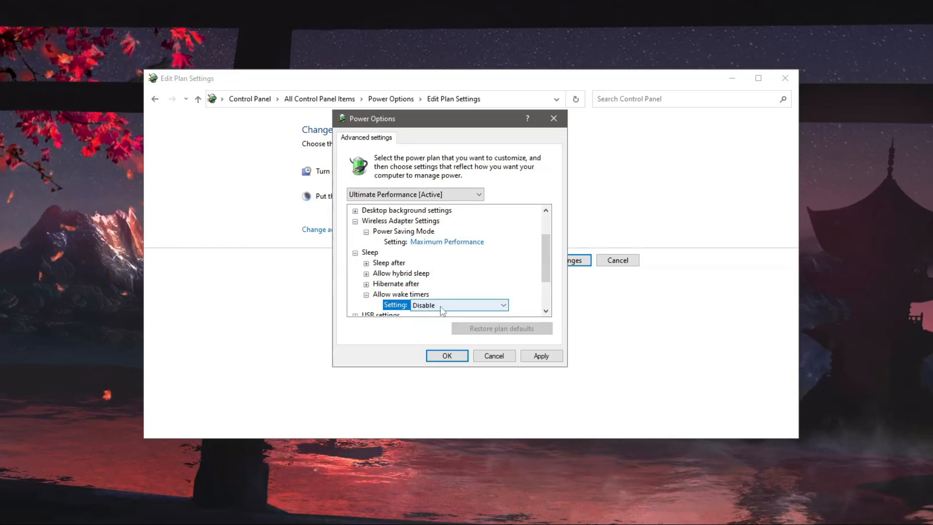
- Set the USB selective suspend setting to Disabled
{"action": "scroll", "coordinate": [546, 287], "scroll_direction": "down", "scroll_amount": 2}
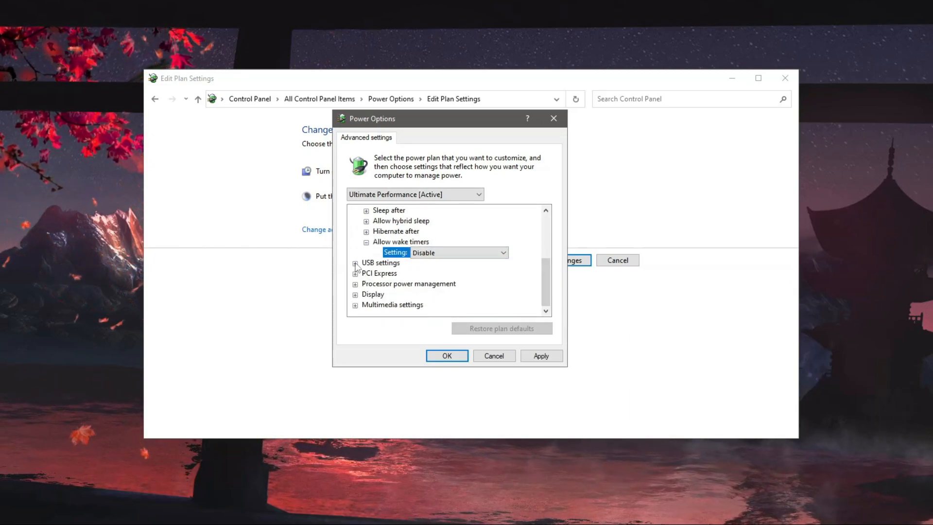
{"action": "left_click", "coordinate": [355, 263]}
{"action": "left_click", "coordinate": [366, 274]}
{"action": "left_click", "coordinate": [428, 284]}
{"action": "left_click", "coordinate": [452, 285]}
{"action": "left_click", "coordinate": [455, 289]}
- Expand Processor power management and check the minimum and maximum processor state settings
{"action": "left_click_drag", "start_coordinate": [545, 272], "coordinate": [546, 282]}
{"action": "left_click", "coordinate": [355, 284]}
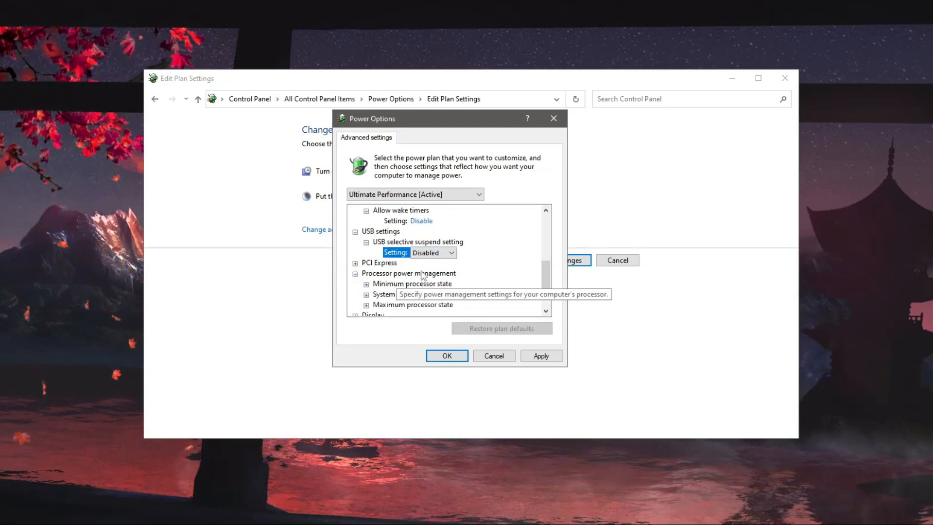
{"action": "left_click", "coordinate": [392, 284]}
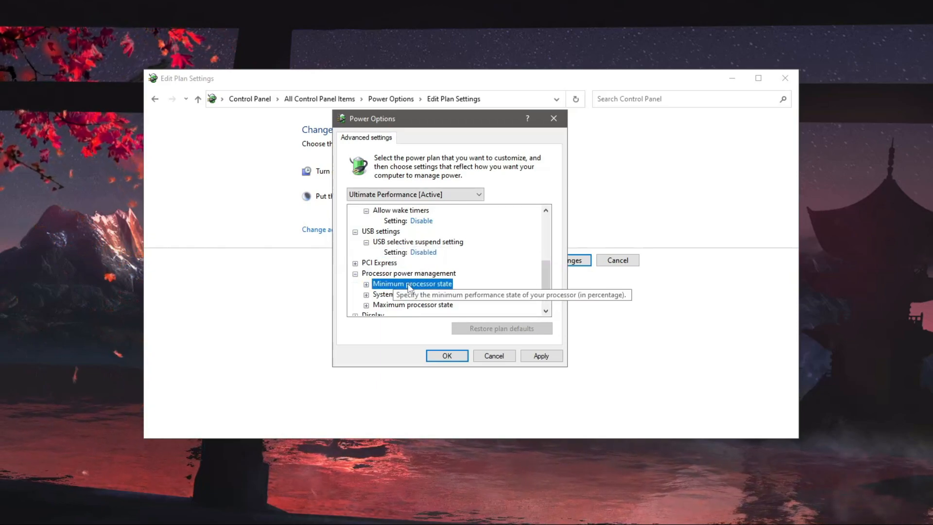
{"action": "double_click", "coordinate": [374, 285]}
{"action": "scroll", "coordinate": [375, 286], "scroll_direction": "down", "scroll_amount": 1}
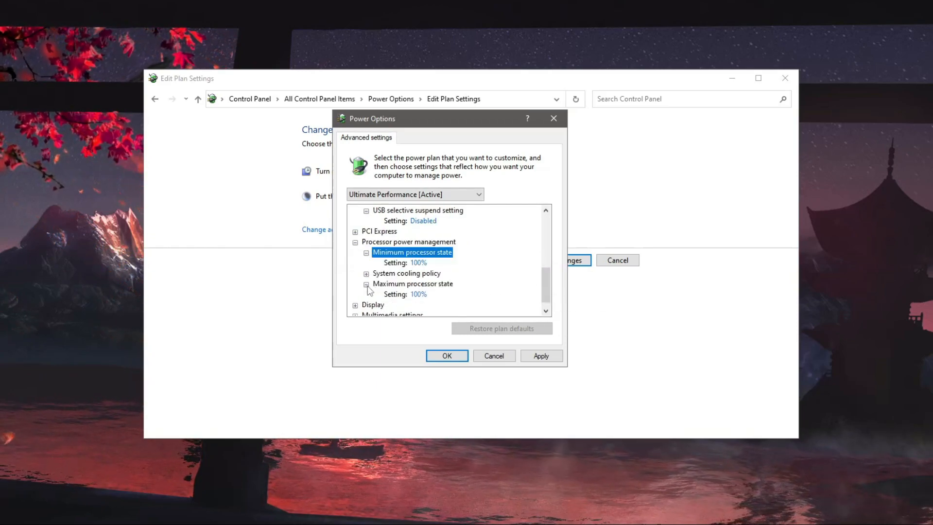
{"action": "double_click", "coordinate": [378, 287]}
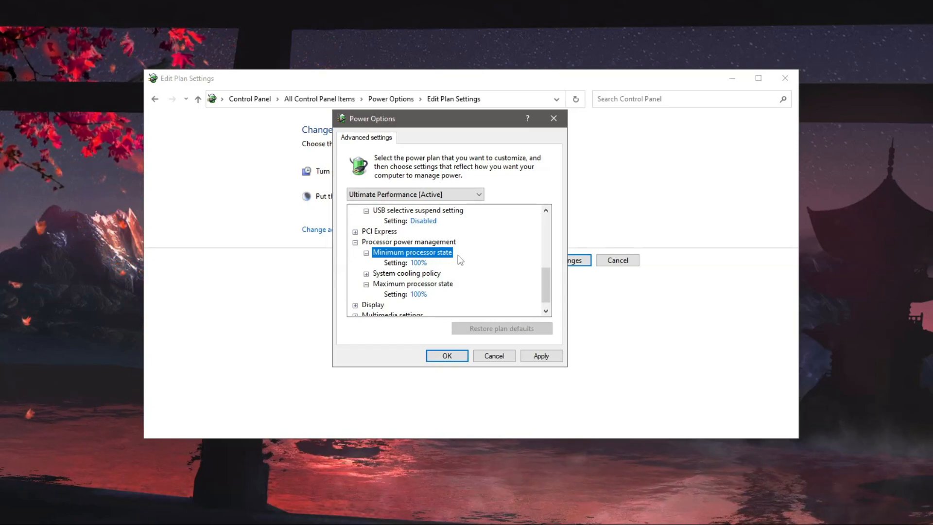
- Apply the advanced power settings, save the Ultimate Performance plan changes, and close Power Options
{"action": "left_click", "coordinate": [541, 355]}
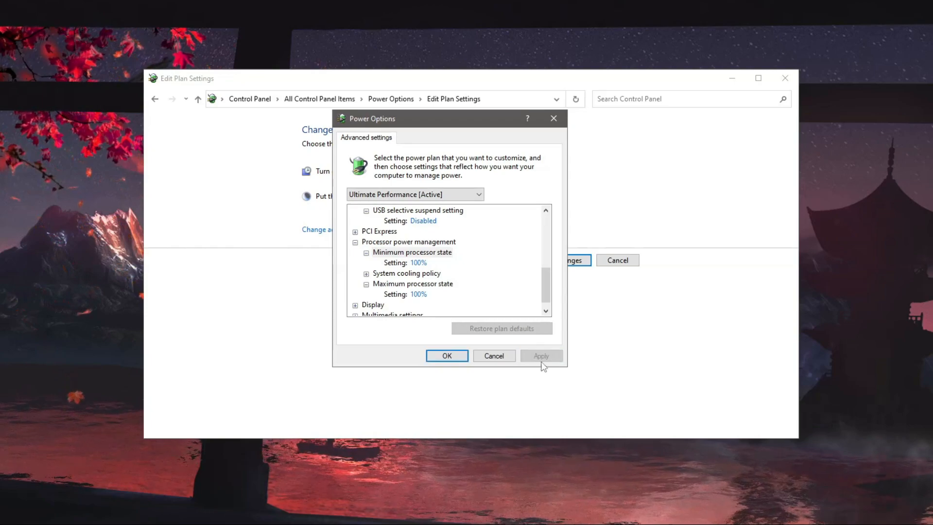
{"action": "left_click", "coordinate": [447, 356]}
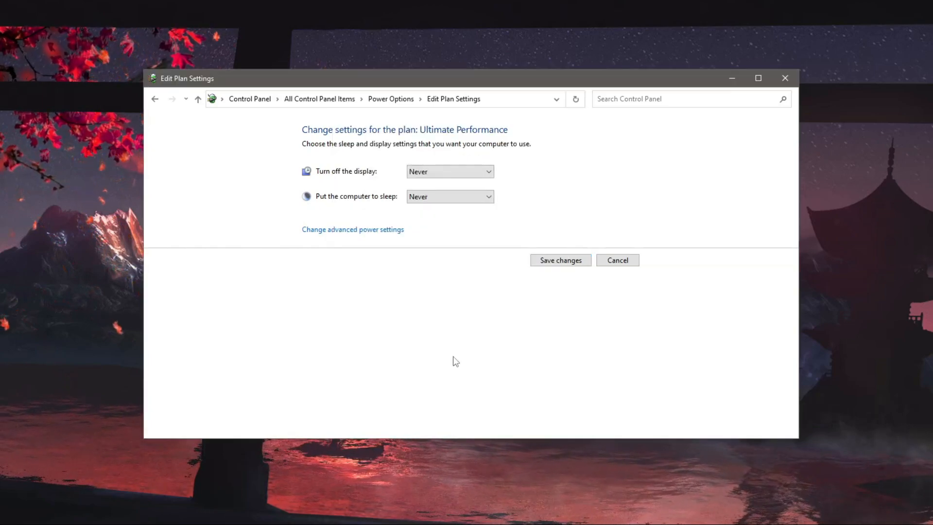
{"action": "left_click", "coordinate": [568, 263]}
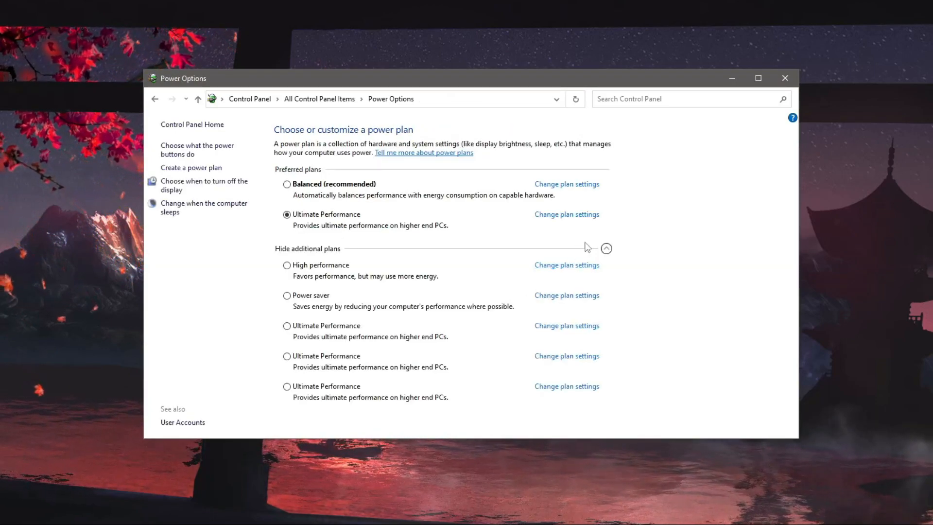
{"action": "left_click", "coordinate": [785, 79]}
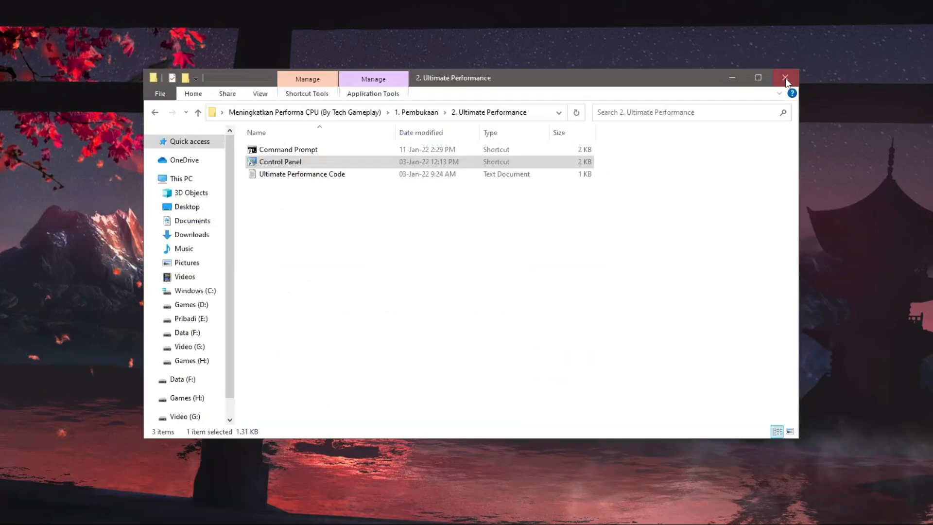
- Go back to the Meningkatkan Performa CPU folder and open 2. Awalan, then its 1. Menonaktifkan UAC subfolder
{"action": "left_click", "coordinate": [460, 197]}
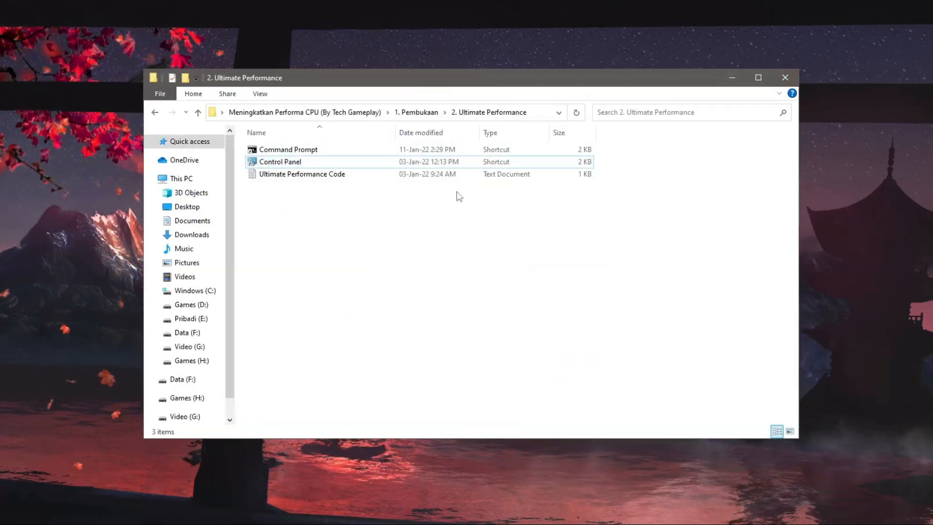
{"action": "left_click", "coordinate": [418, 116]}
{"action": "left_click", "coordinate": [367, 114]}
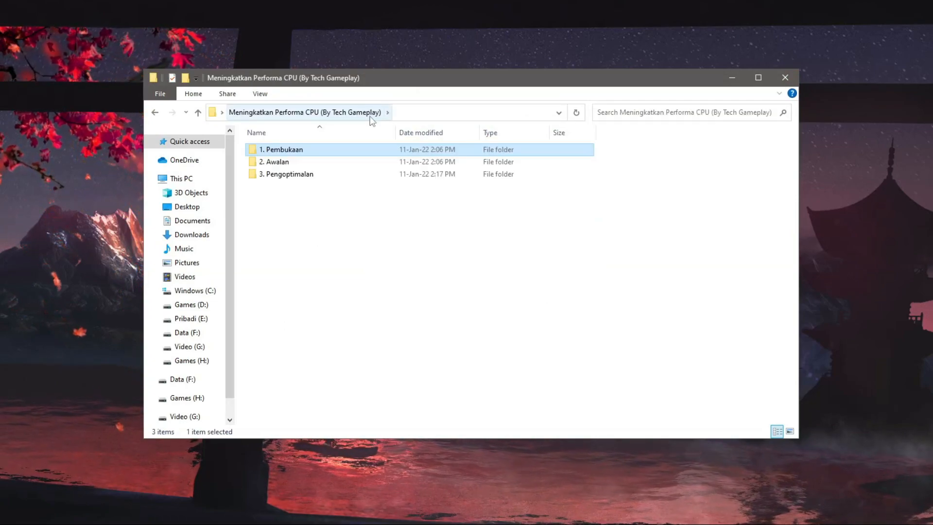
{"action": "double_click", "coordinate": [284, 162]}
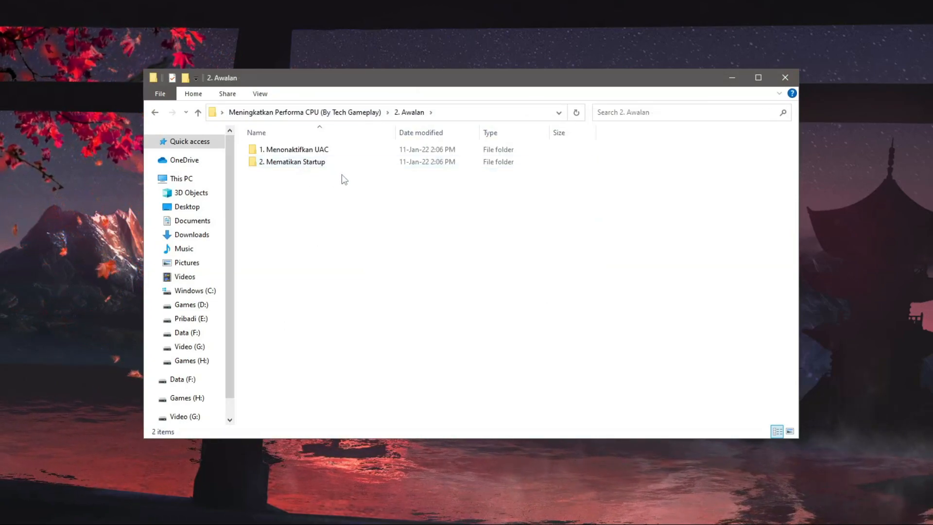
{"action": "left_click", "coordinate": [342, 150]}
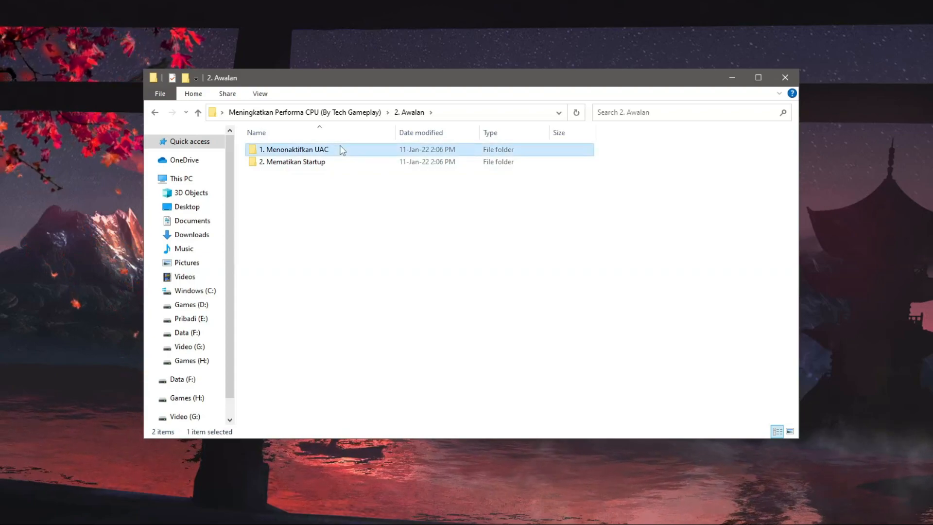
{"action": "double_click", "coordinate": [342, 150]}
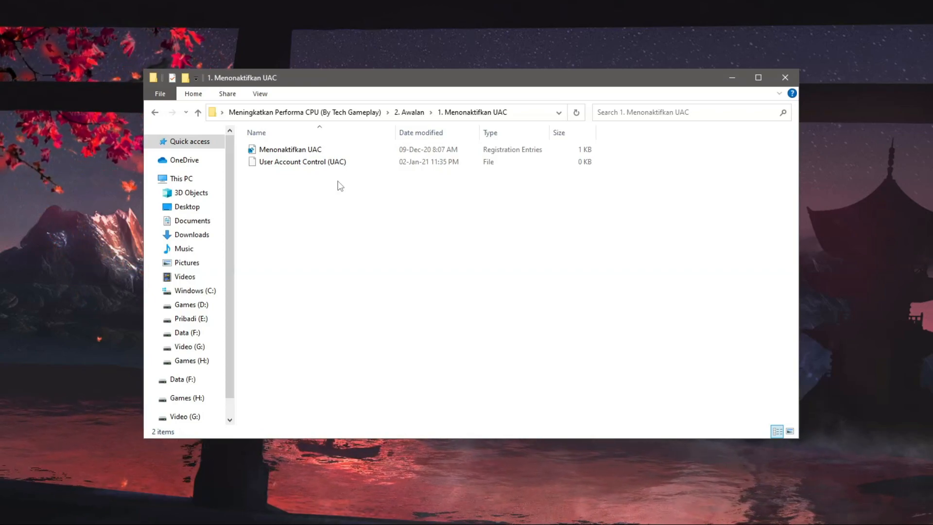
- Merge the Menonaktifkan UAC registration file into the registry and accept the confirmations
{"action": "right_click", "coordinate": [307, 154]}
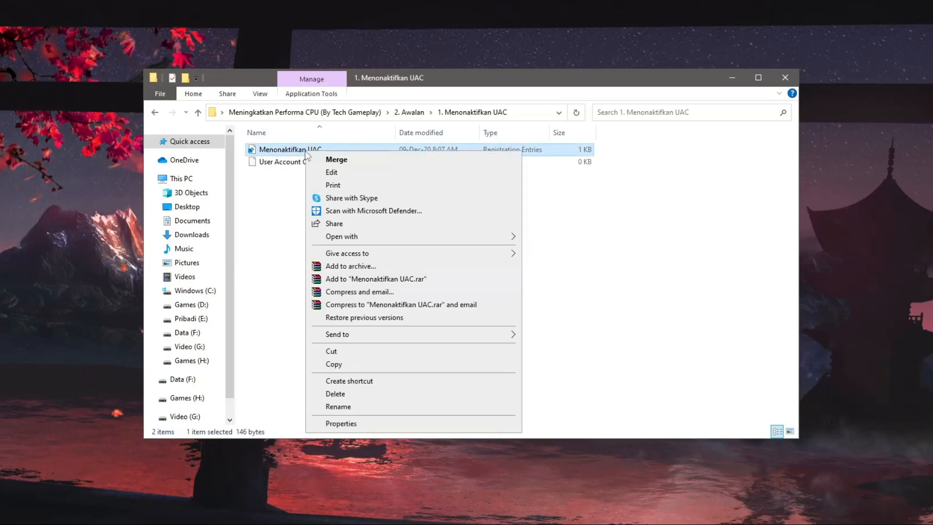
{"action": "left_click", "coordinate": [325, 161]}
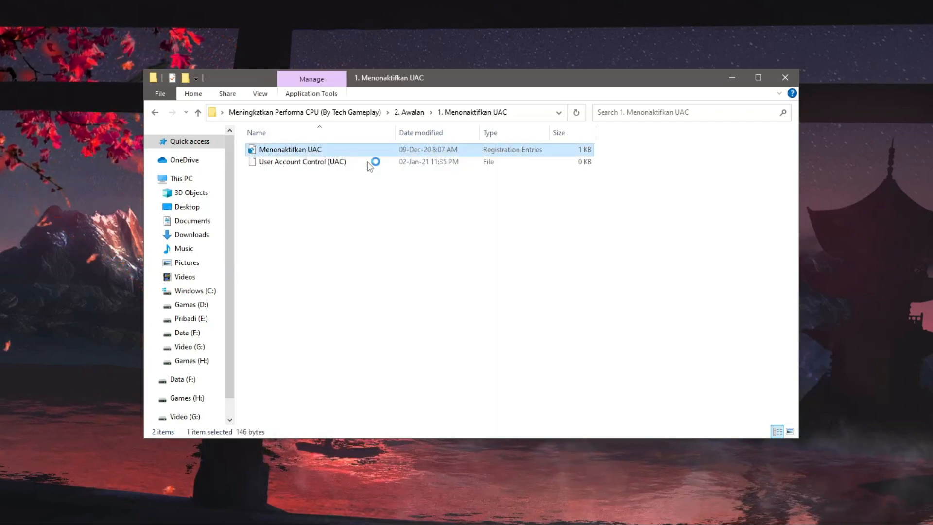
{"action": "left_click", "coordinate": [549, 275]}
{"action": "left_click", "coordinate": [598, 261]}
{"action": "left_click", "coordinate": [434, 265]}
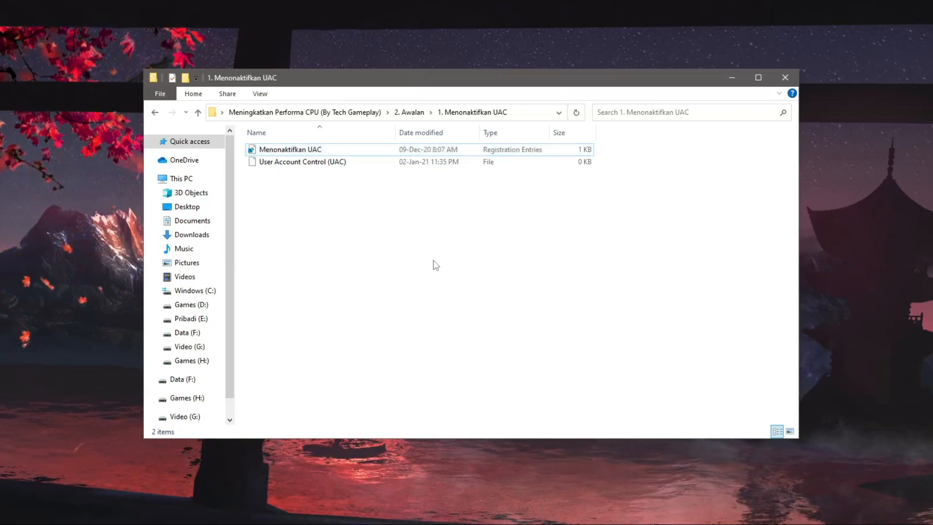
- Open the 2. Mematikan Startup folder within 2. Awalan and run Autoruns as administrator
{"action": "left_click", "coordinate": [409, 112]}
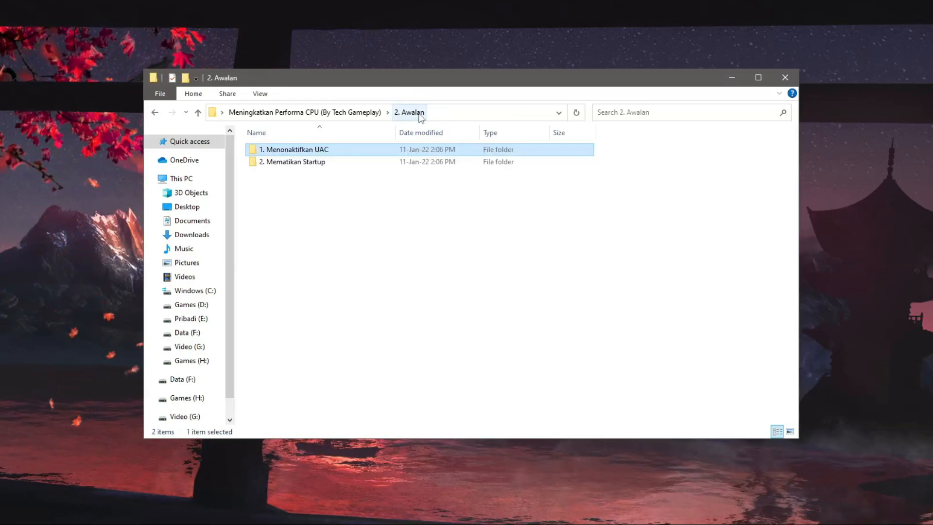
{"action": "double_click", "coordinate": [316, 165]}
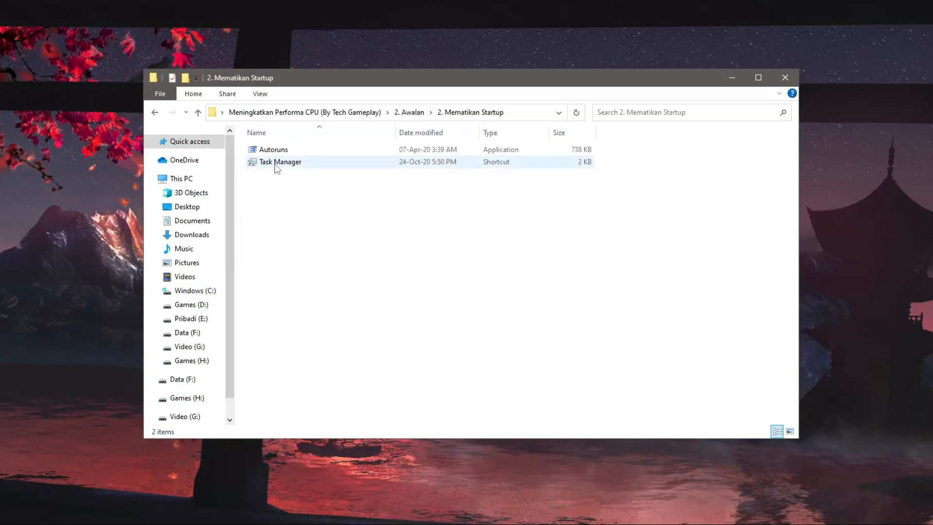
{"action": "left_click", "coordinate": [285, 153]}
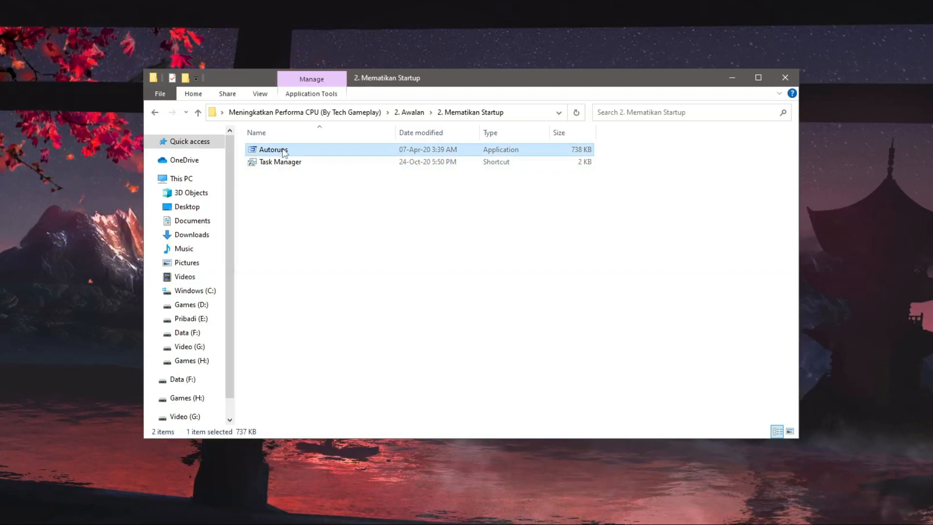
{"action": "right_click", "coordinate": [285, 153]}
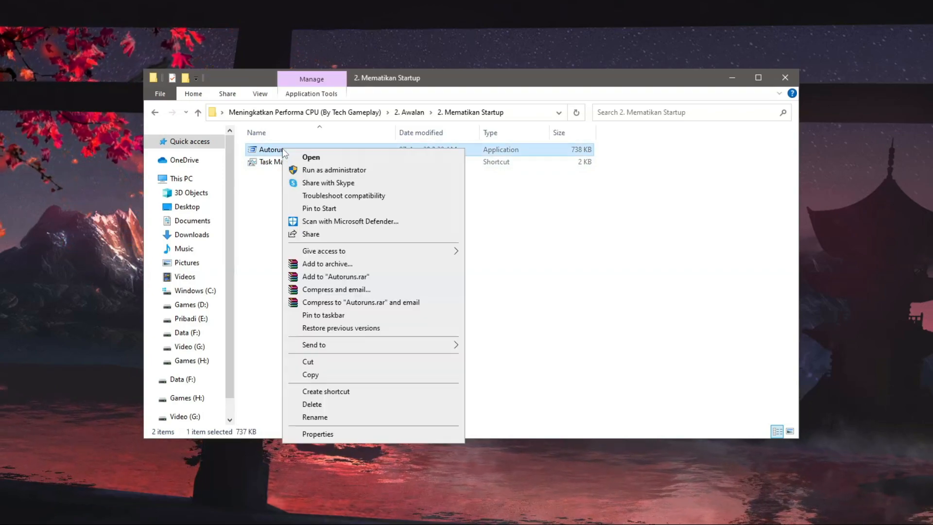
{"action": "left_click", "coordinate": [315, 170]}
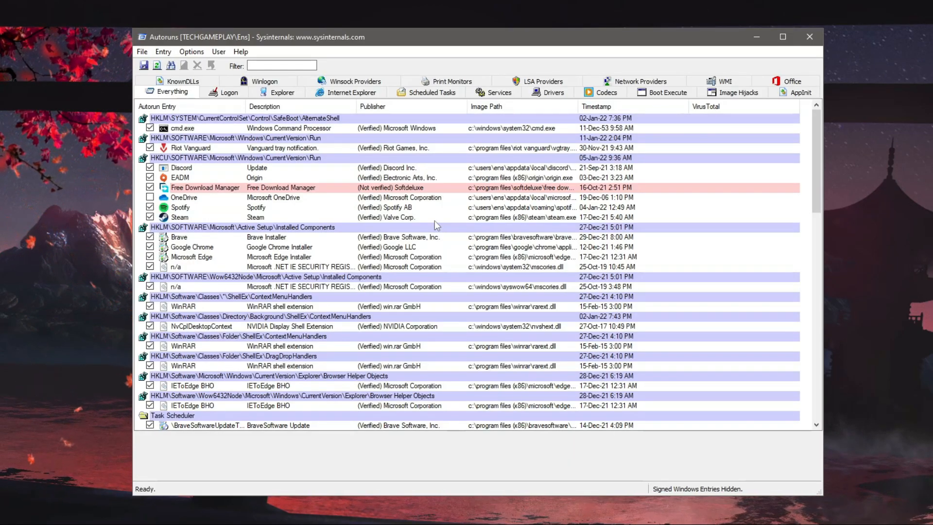
- Review the Logon, Scheduled Tasks and Services startup entries in Autoruns, and close the program
{"action": "left_click", "coordinate": [229, 93]}
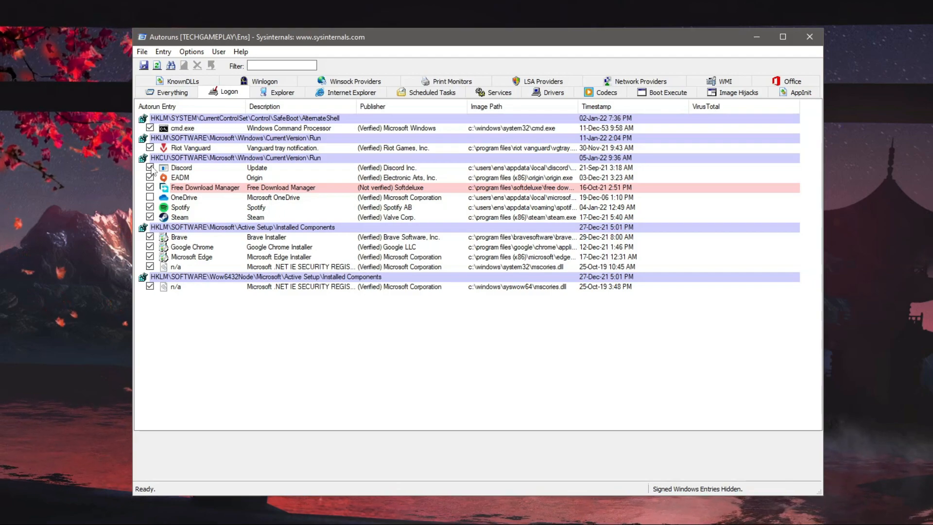
{"action": "left_click", "coordinate": [442, 93]}
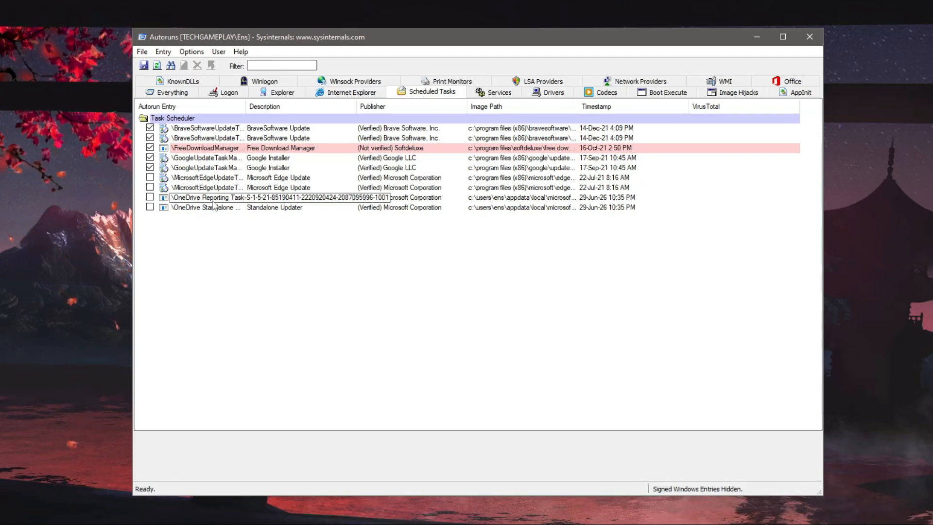
{"action": "left_click", "coordinate": [489, 94]}
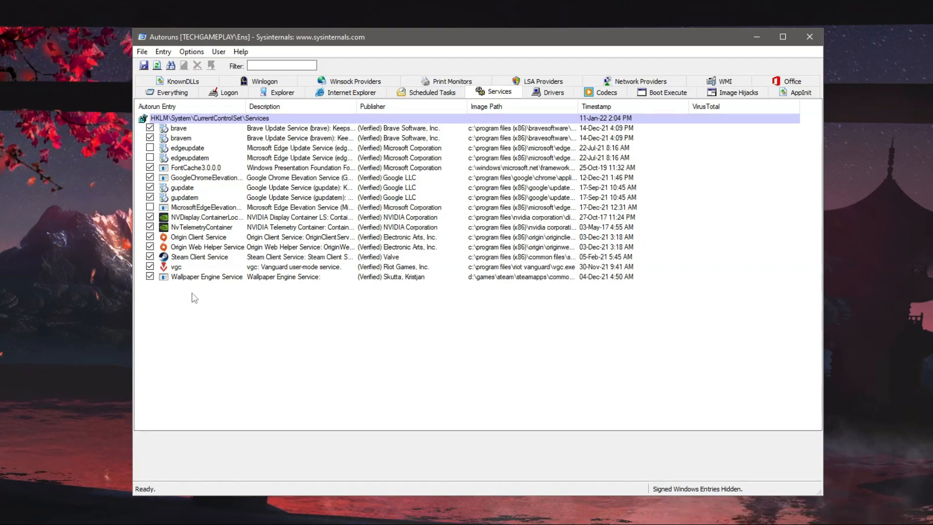
{"action": "left_click", "coordinate": [808, 42]}
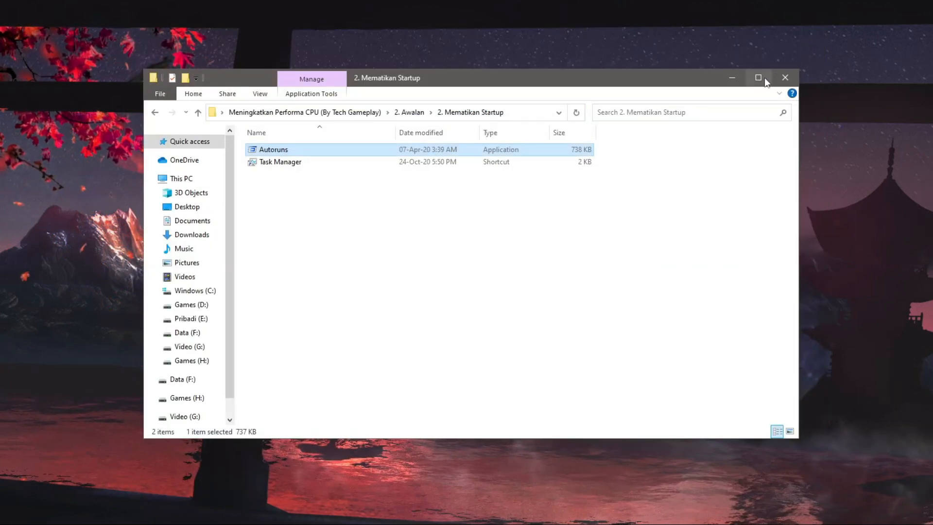
- Open Task Manager from the 2. Mematikan Startup folder, review its startup programs and the disable option for TranslucentTB, and close it
{"action": "double_click", "coordinate": [282, 166]}
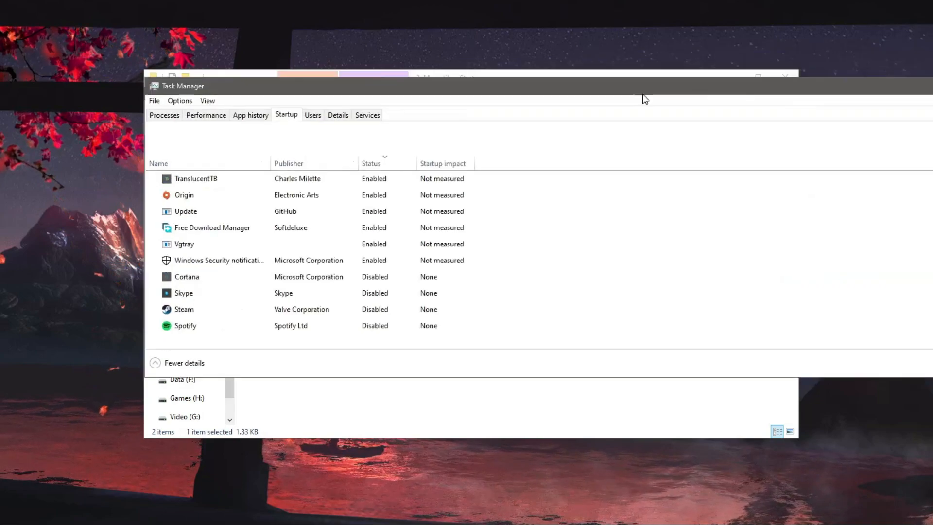
{"action": "left_click_drag", "start_coordinate": [932, 183], "coordinate": [352, 183]}
{"action": "left_click_drag", "start_coordinate": [236, 100], "coordinate": [531, 104]}
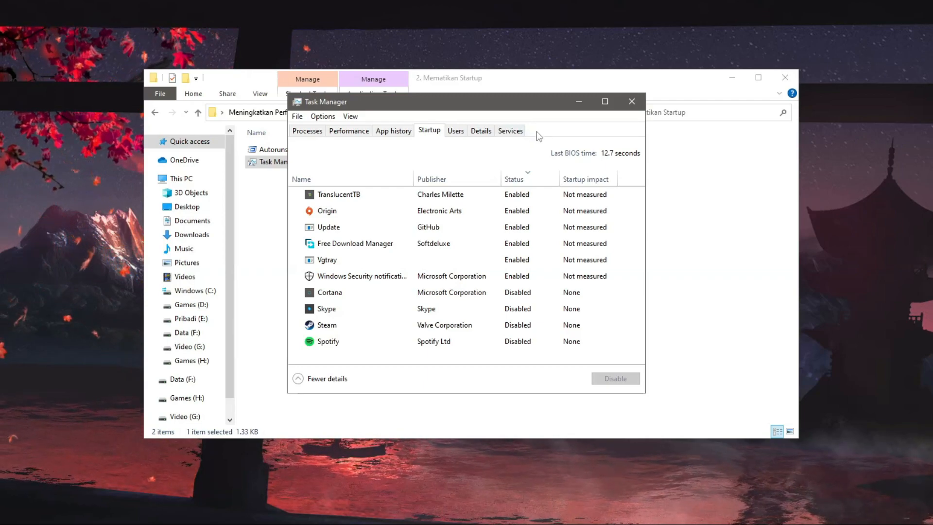
{"action": "left_click", "coordinate": [368, 191]}
{"action": "right_click", "coordinate": [360, 196]}
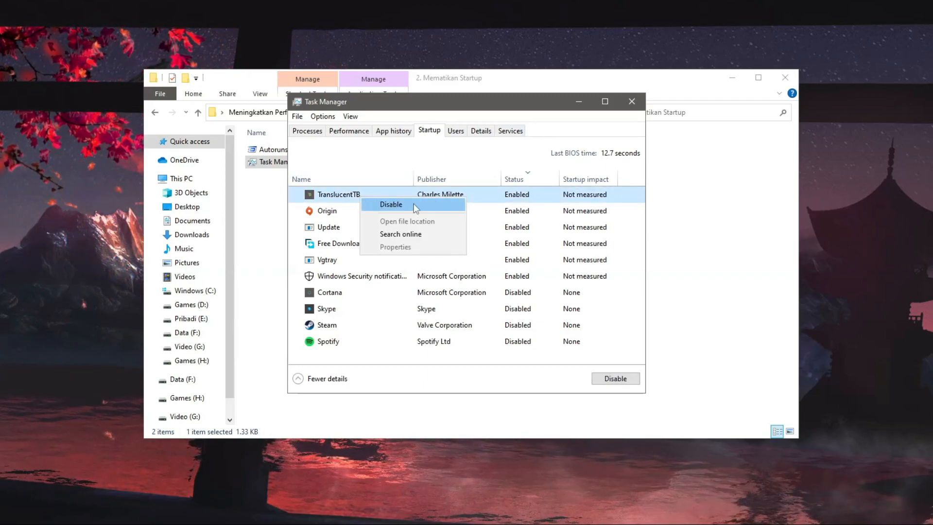
{"action": "left_click", "coordinate": [471, 155]}
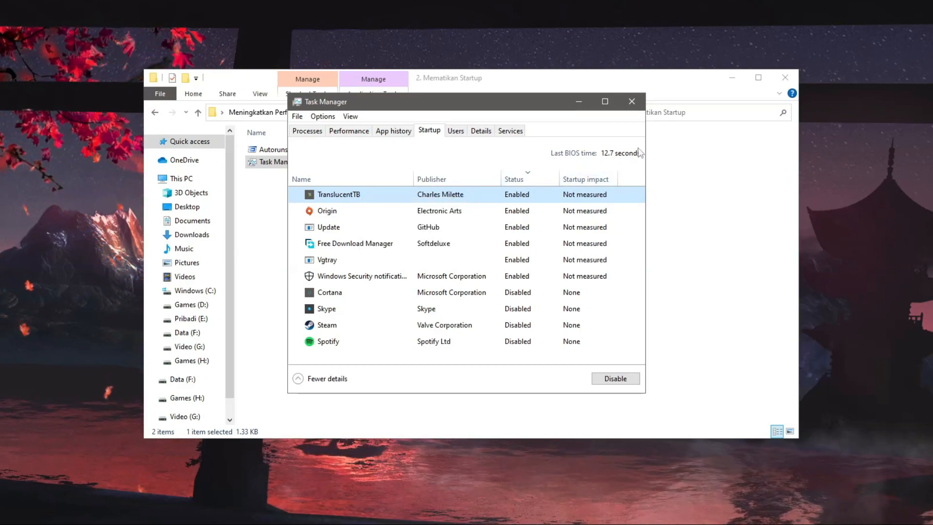
{"action": "left_click", "coordinate": [632, 102]}
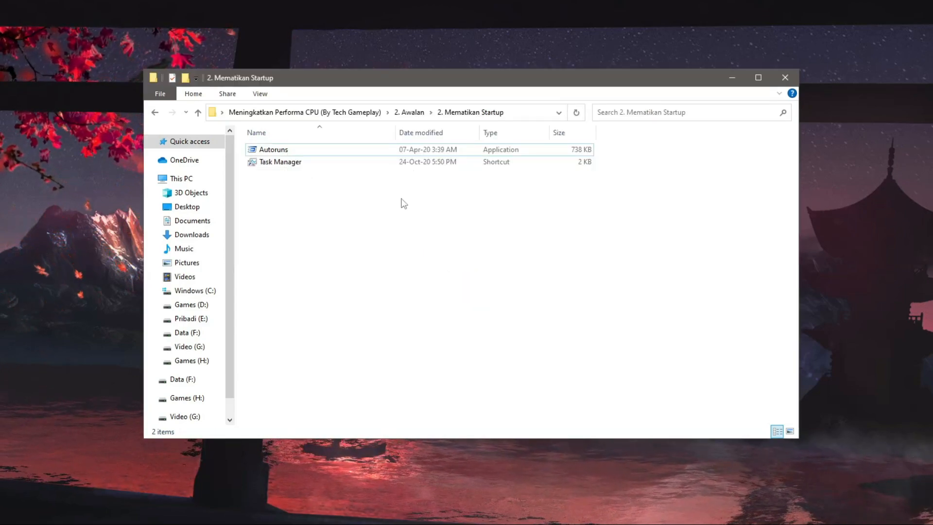
- Go back to the Meningkatkan Performa CPU folder, open 3. Pengoptimalan and its 1. Performance Options subfolder, and launch Performance Options
{"action": "left_click", "coordinate": [409, 112]}
{"action": "left_click", "coordinate": [360, 113]}
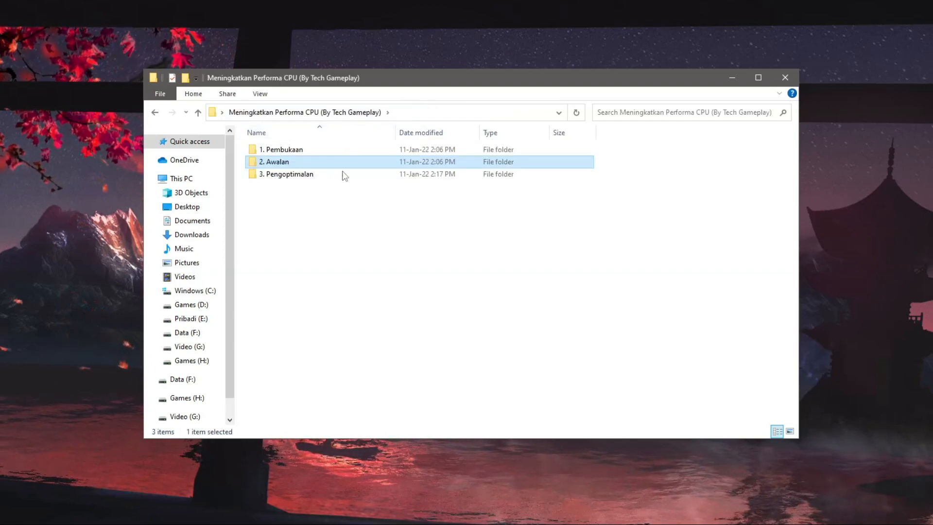
{"action": "left_click", "coordinate": [346, 249]}
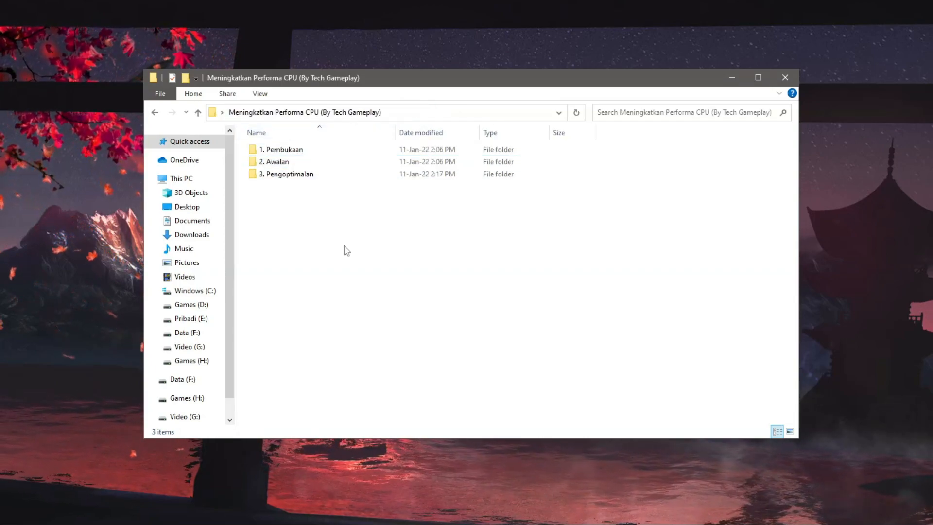
{"action": "double_click", "coordinate": [282, 175]}
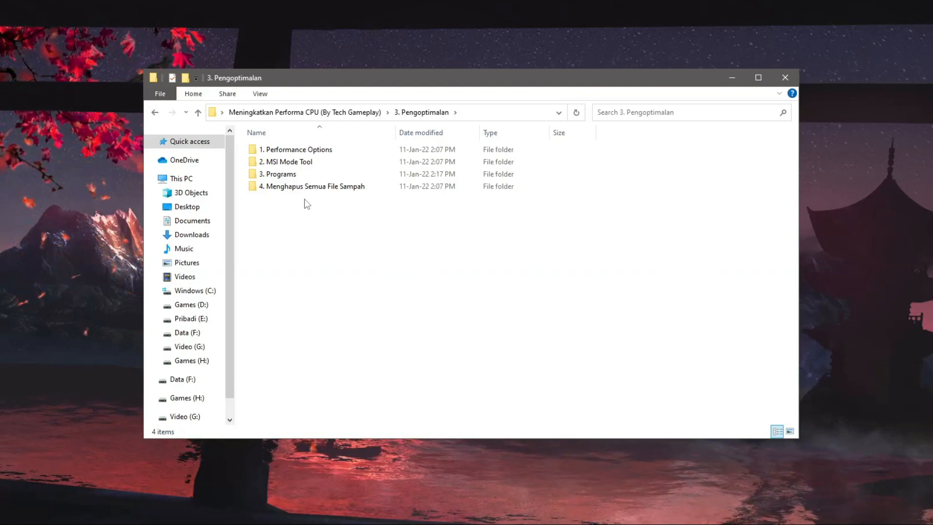
{"action": "double_click", "coordinate": [334, 154]}
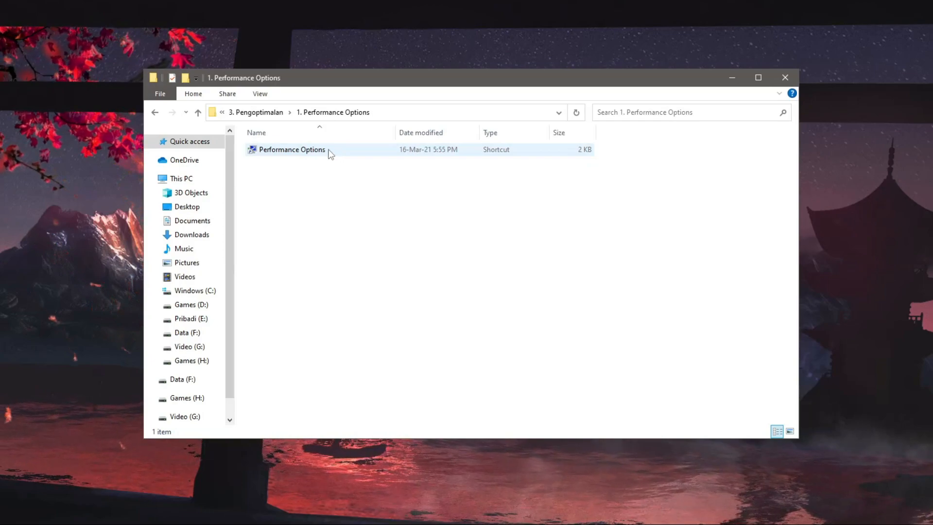
{"action": "double_click", "coordinate": [330, 150]}
{"action": "left_click_drag", "start_coordinate": [79, 2], "coordinate": [497, 84]}
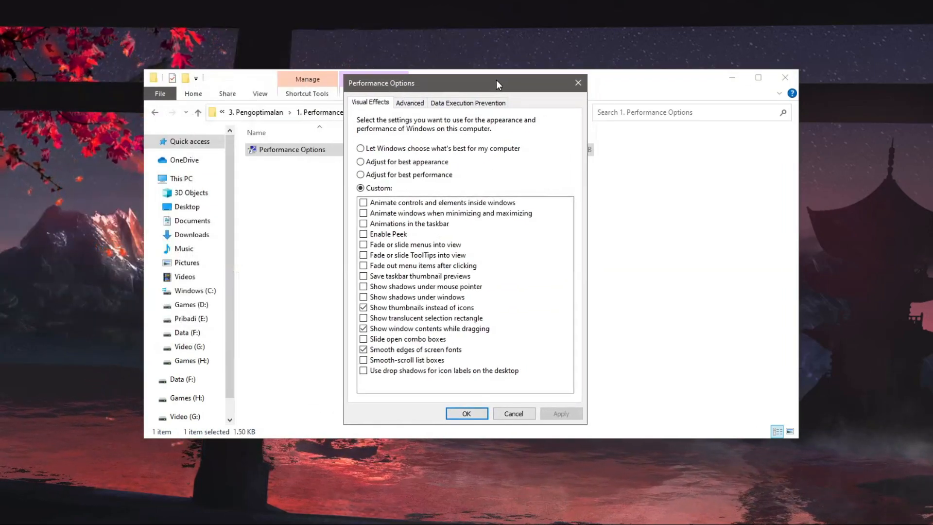
- Adjust visual effects for best performance, re-enable smooth font edges, window contents while dragging and thumbnails instead of icons, and apply
{"action": "left_click", "coordinate": [506, 149]}
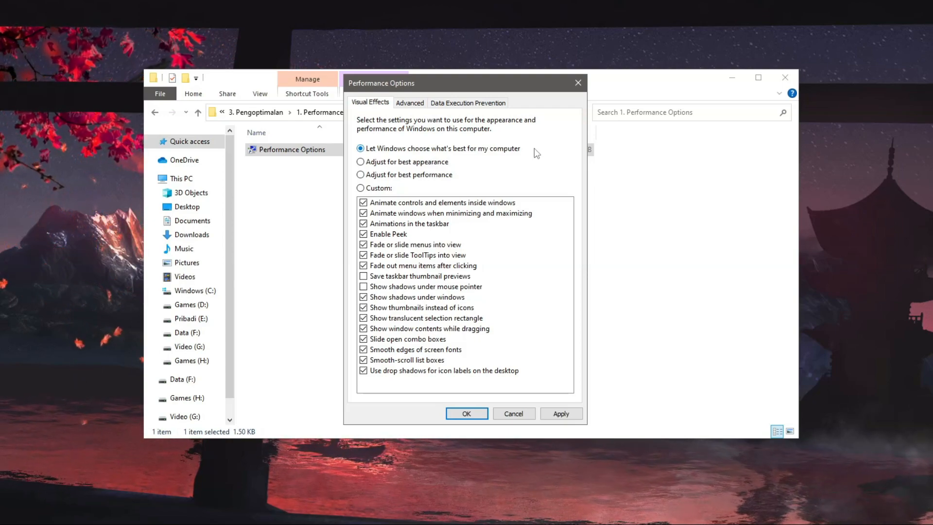
{"action": "left_click", "coordinate": [450, 176]}
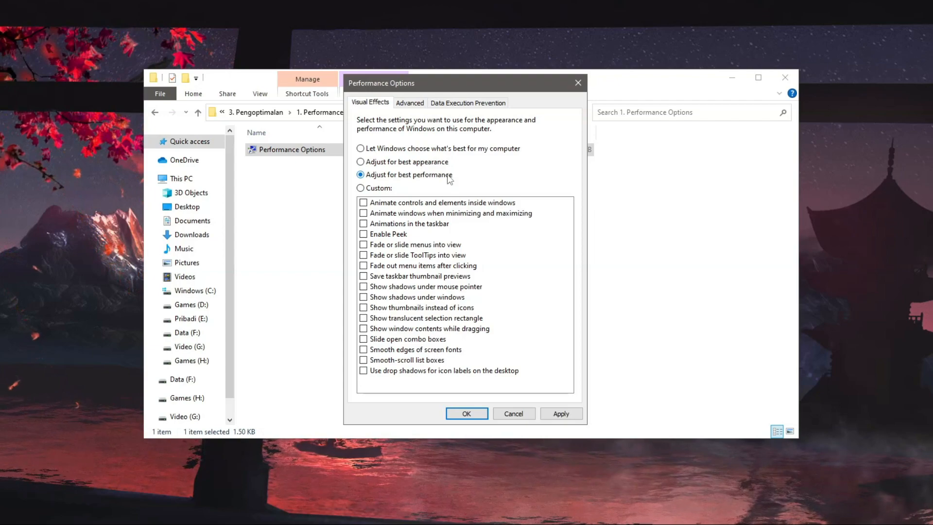
{"action": "left_click", "coordinate": [427, 351]}
{"action": "left_click", "coordinate": [434, 329]}
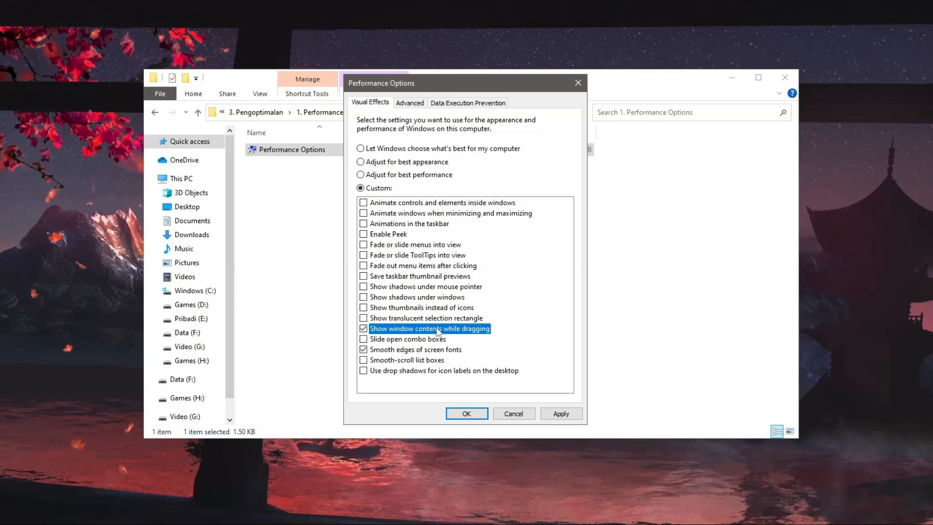
{"action": "left_click", "coordinate": [447, 308]}
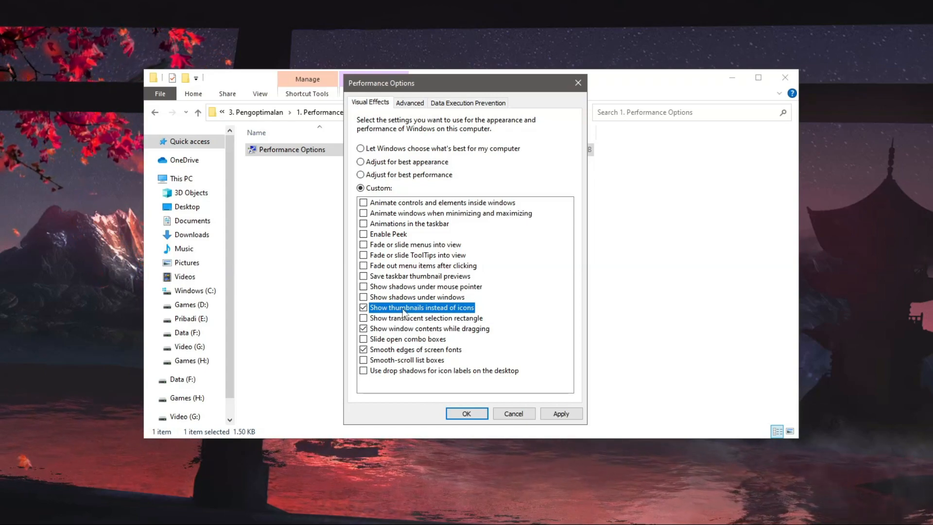
{"action": "left_click", "coordinate": [564, 413]}
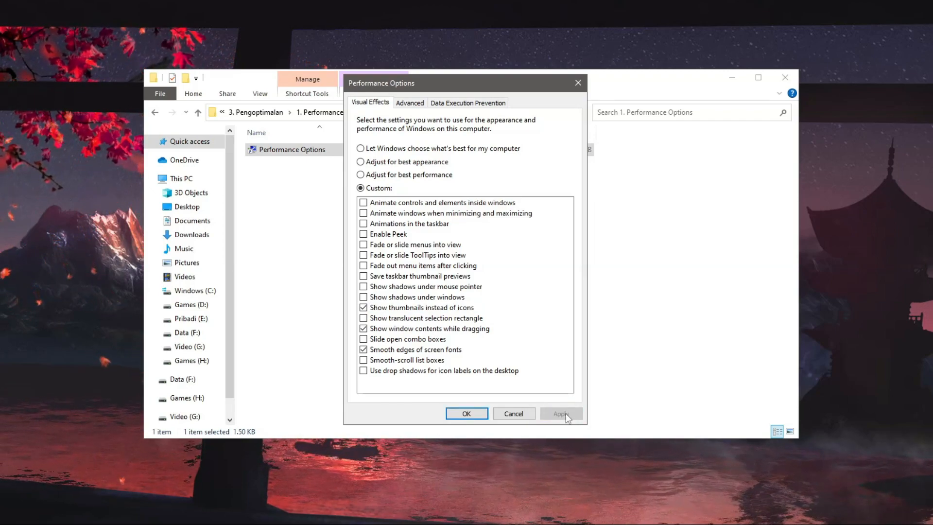
- Check the advanced processor scheduling setting in Performance Options and accept the dialog
{"action": "left_click", "coordinate": [411, 104]}
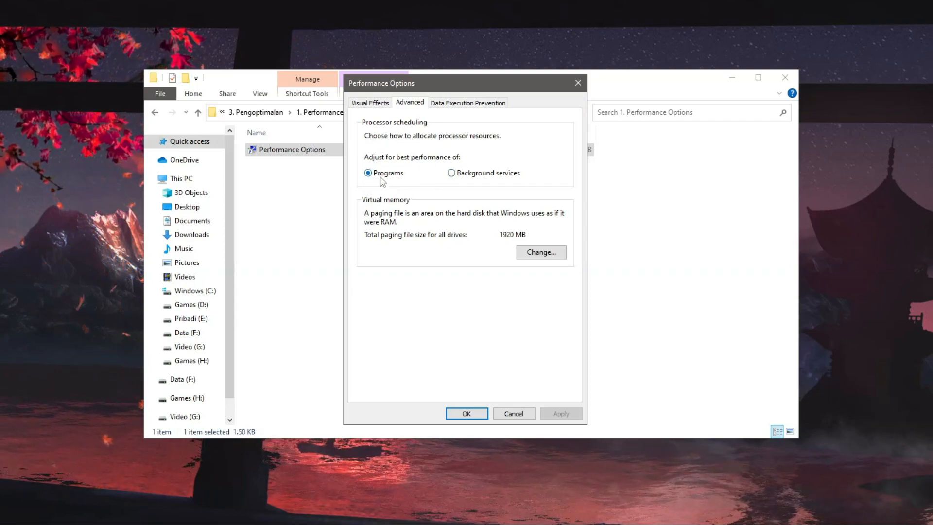
{"action": "left_click", "coordinate": [466, 412]}
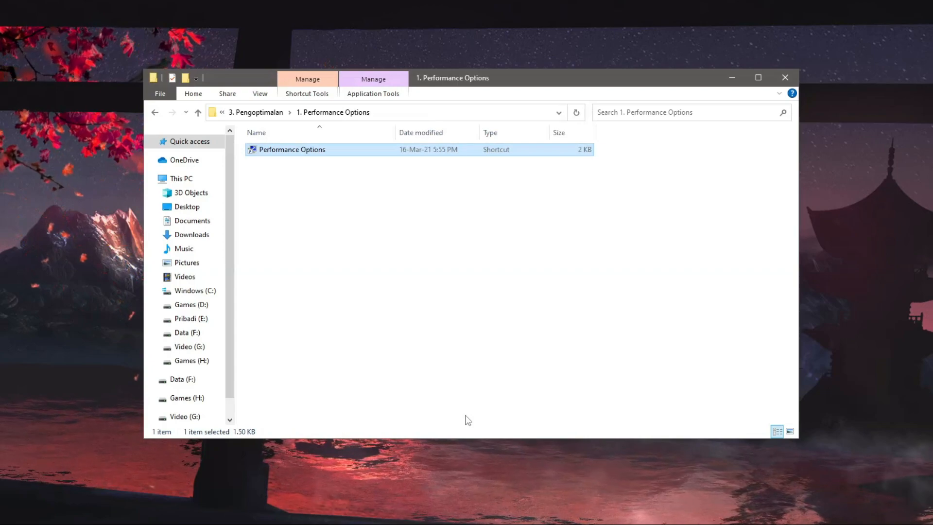
{"action": "left_click", "coordinate": [467, 418]}
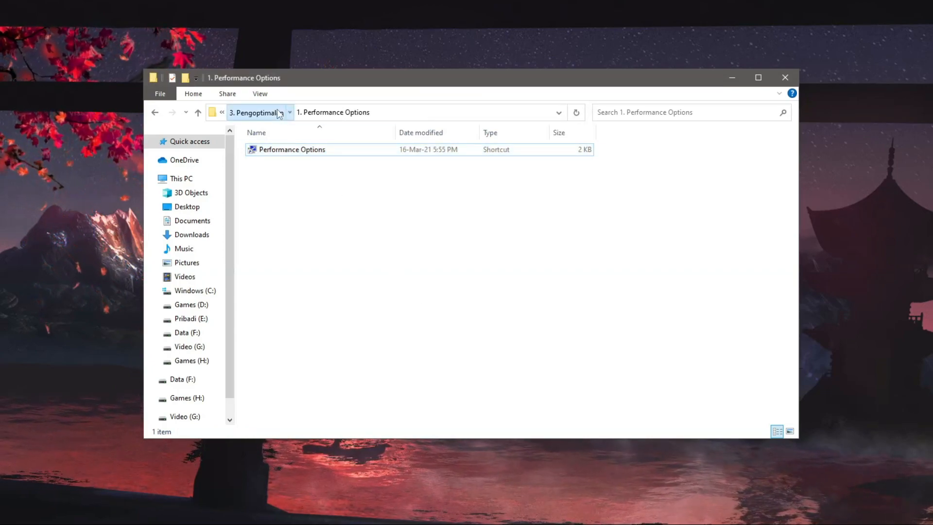
- Open the 2. MSI Mode Tool folder within 3. Pengoptimalan and run MSI Mode Tool as administrator
{"action": "left_click", "coordinate": [256, 112]}
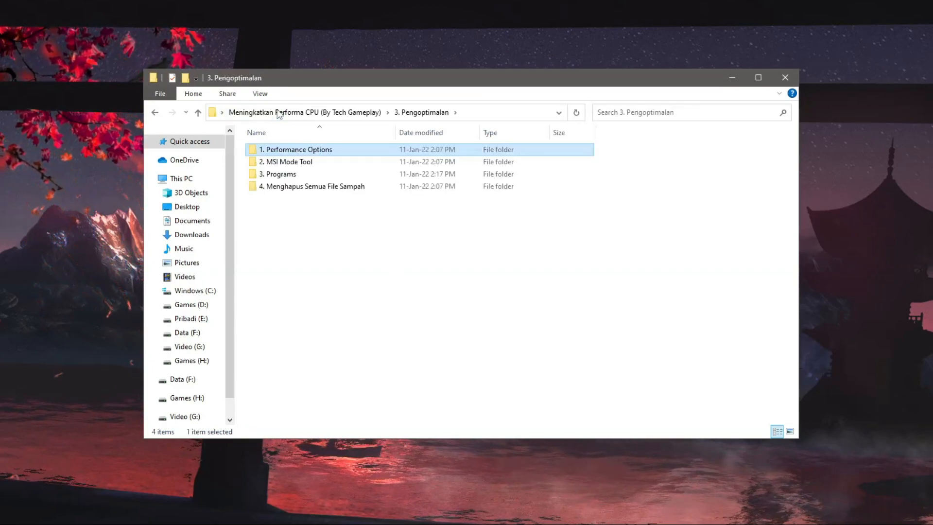
{"action": "double_click", "coordinate": [298, 162]}
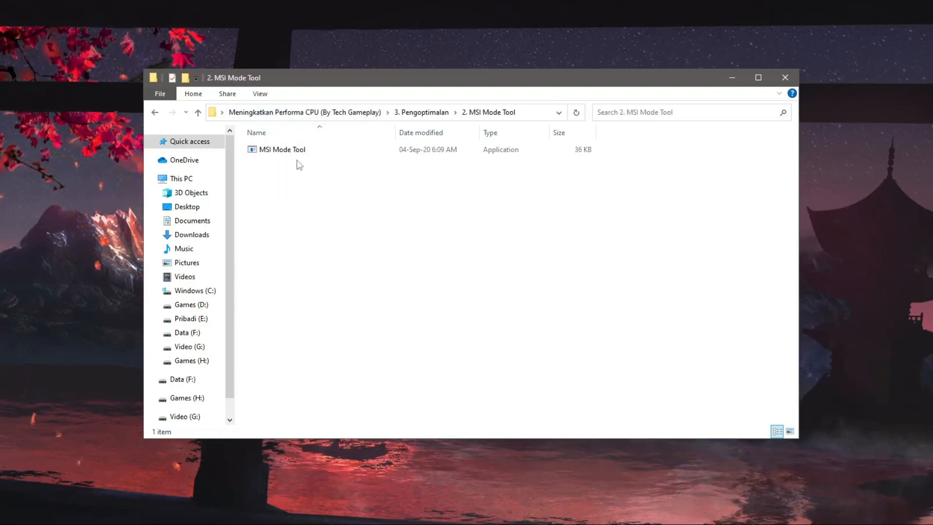
{"action": "right_click", "coordinate": [290, 152]}
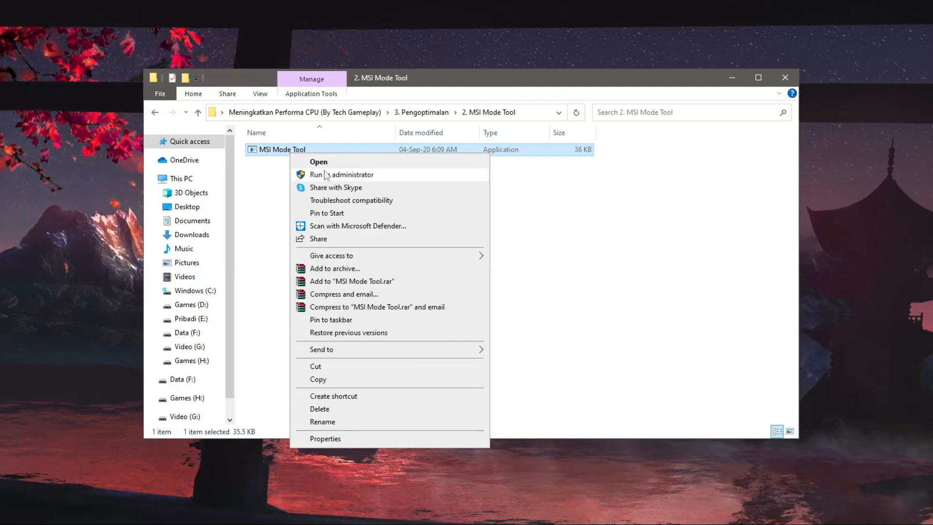
{"action": "left_click", "coordinate": [326, 175]}
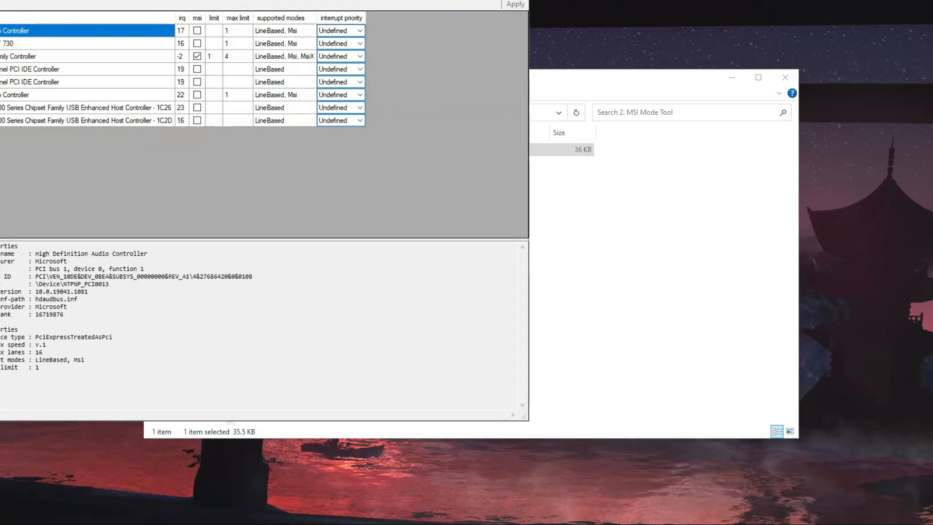
{"action": "left_click_drag", "start_coordinate": [247, 0], "coordinate": [483, 37]}
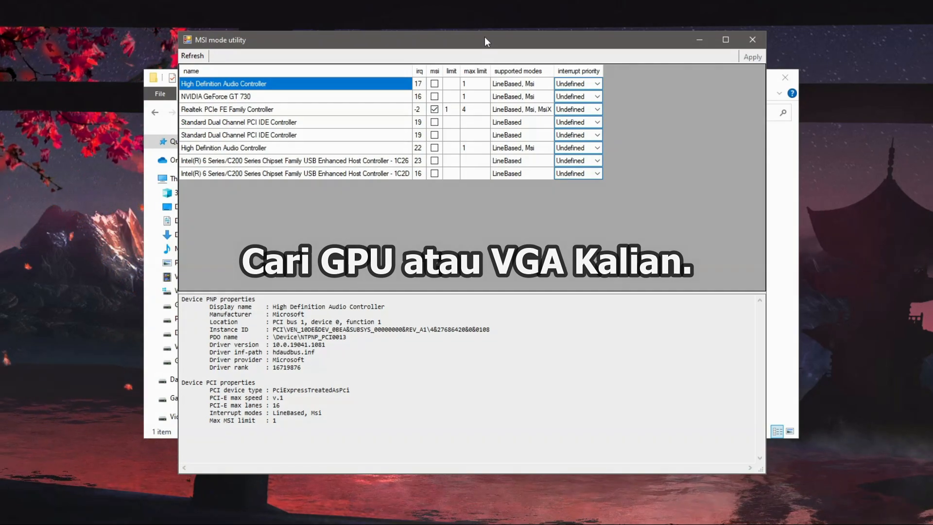
- Enable MSI for the NVIDIA GeForce GT 730, set its interrupt priority to High, and close the utility
{"action": "left_click", "coordinate": [388, 97]}
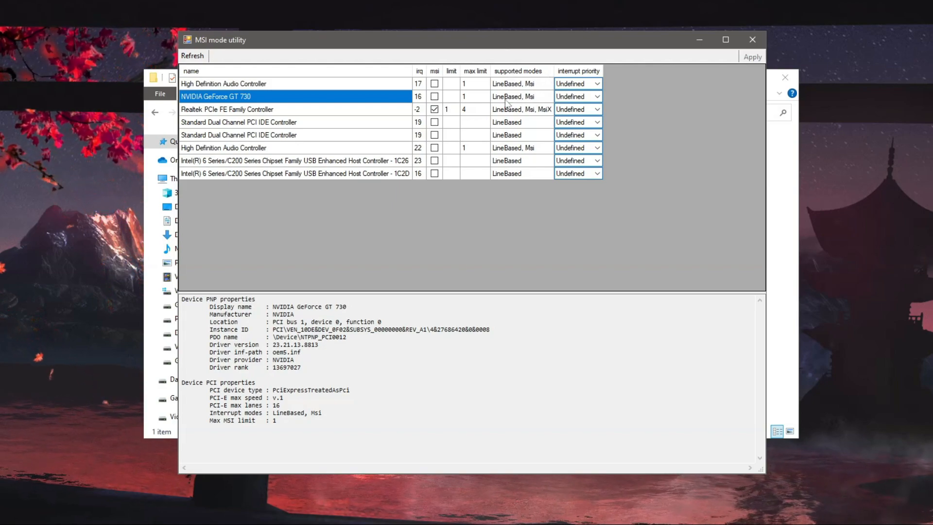
{"action": "left_click", "coordinate": [434, 97]}
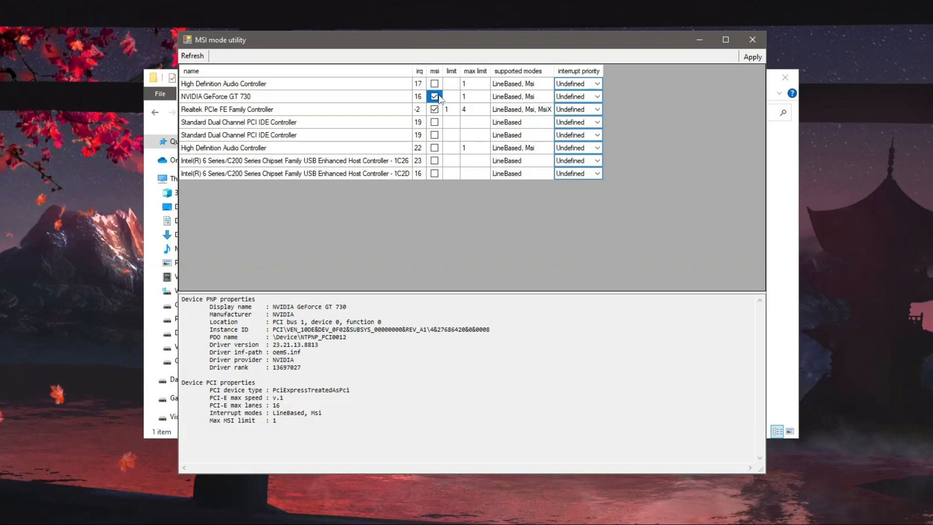
{"action": "left_click", "coordinate": [599, 96]}
{"action": "left_click", "coordinate": [588, 135]}
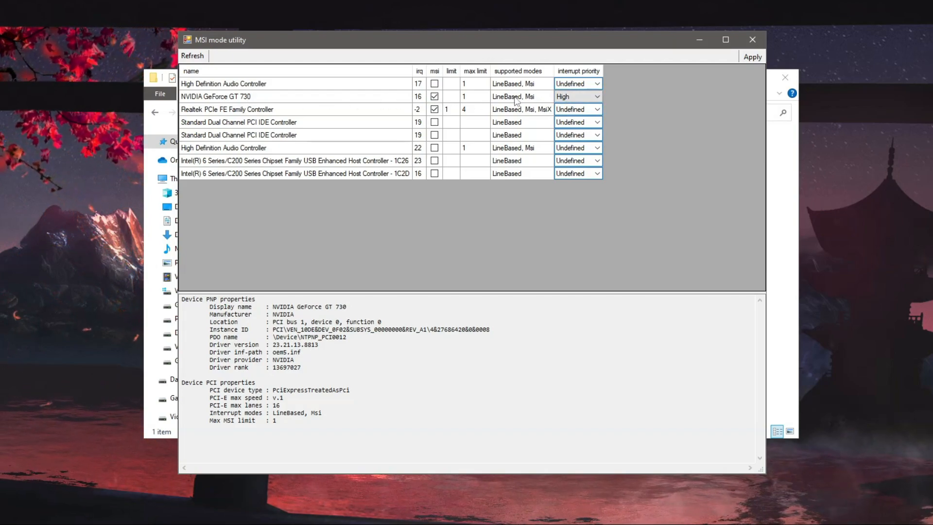
{"action": "left_click", "coordinate": [753, 41]}
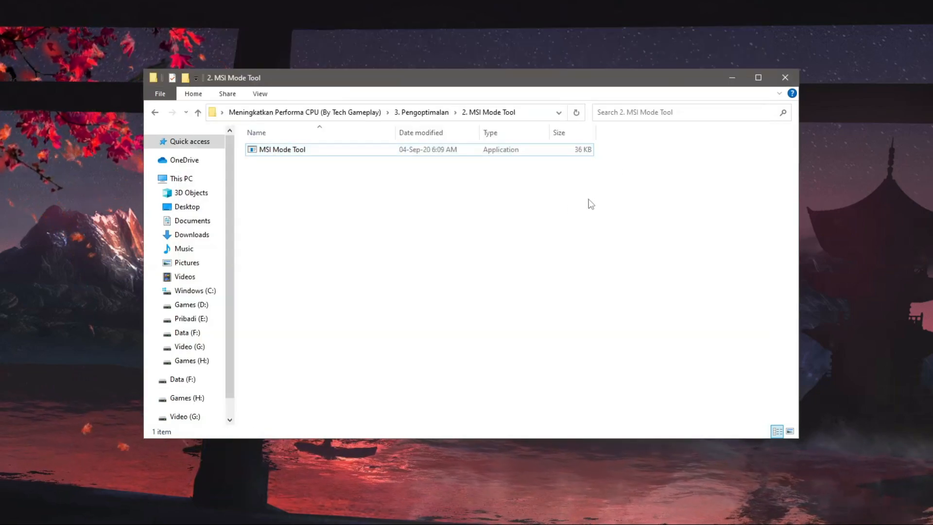
- Go back to 3. Pengoptimalan and open 3. Programs, 1. Quick CPU and its 64-Bit folder
{"action": "left_click", "coordinate": [424, 113]}
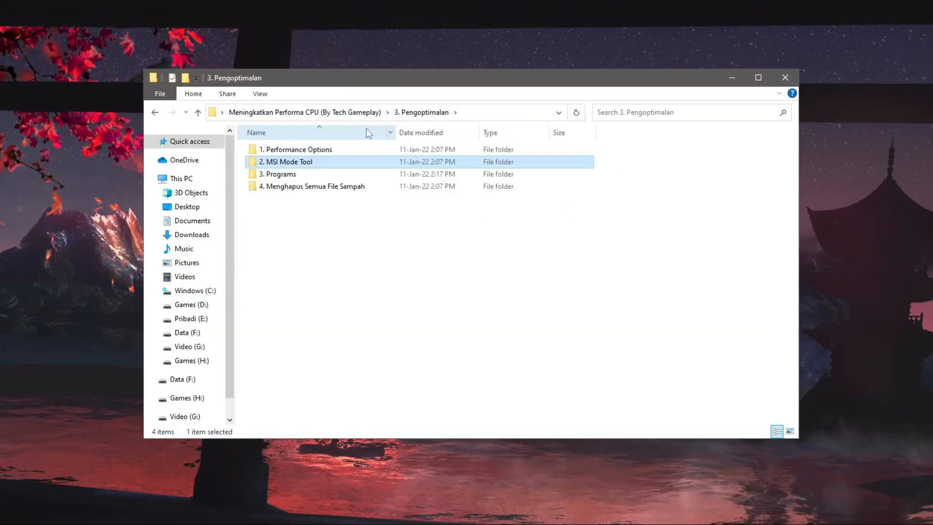
{"action": "double_click", "coordinate": [302, 176]}
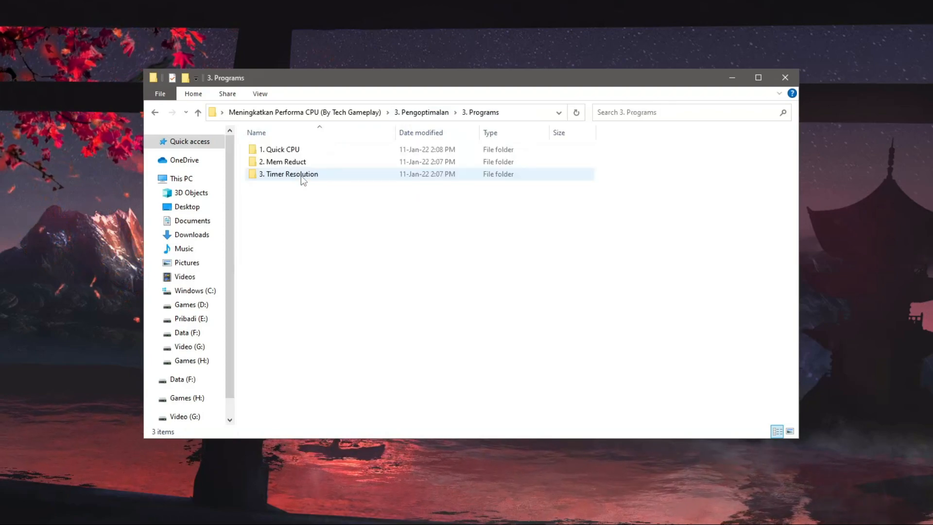
{"action": "double_click", "coordinate": [296, 150]}
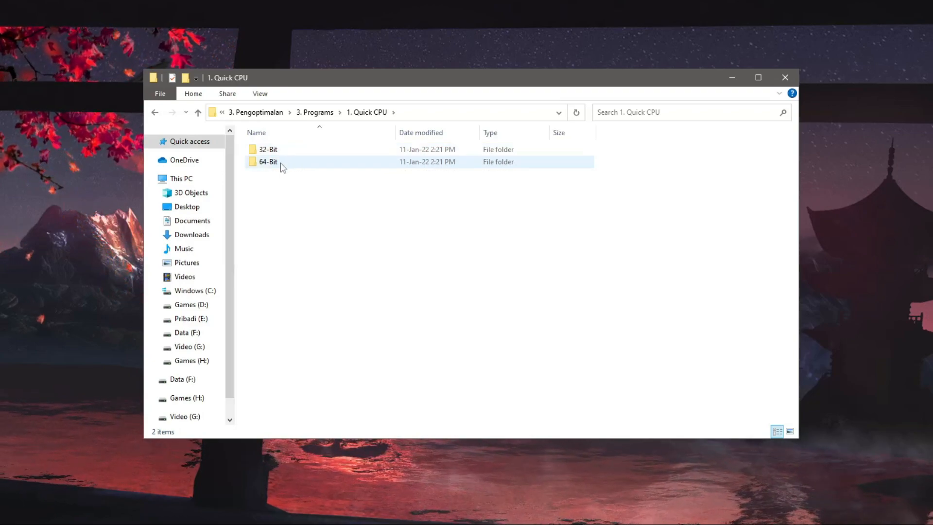
{"action": "double_click", "coordinate": [279, 161]}
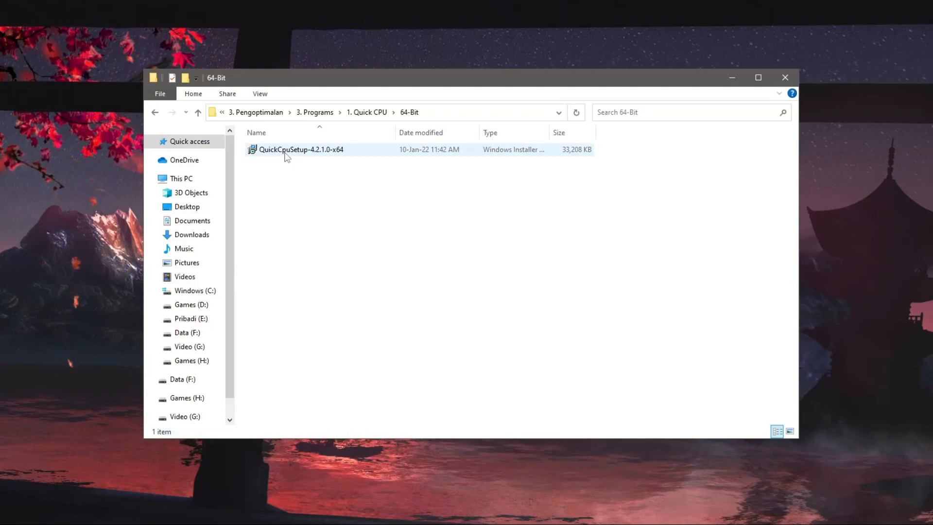
- Install Quick CPU with the QuickCpuSetup-4.2.1.0-x64 installer and launch the program on finishing
{"action": "double_click", "coordinate": [285, 152]}
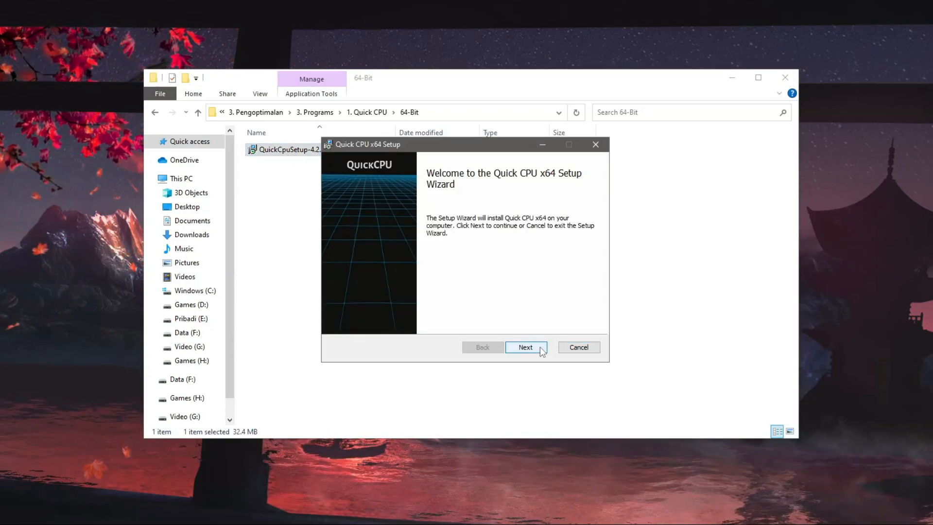
{"action": "left_click", "coordinate": [540, 347]}
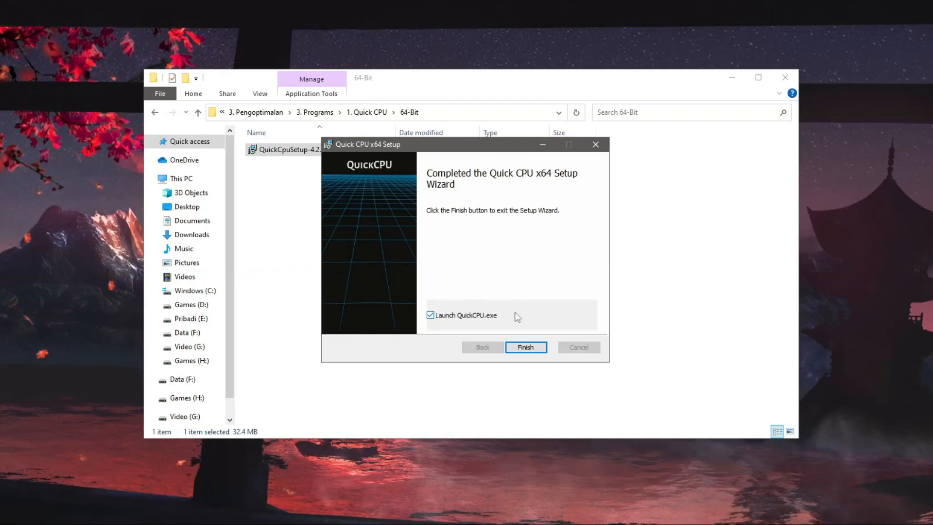
{"action": "left_click", "coordinate": [534, 352]}
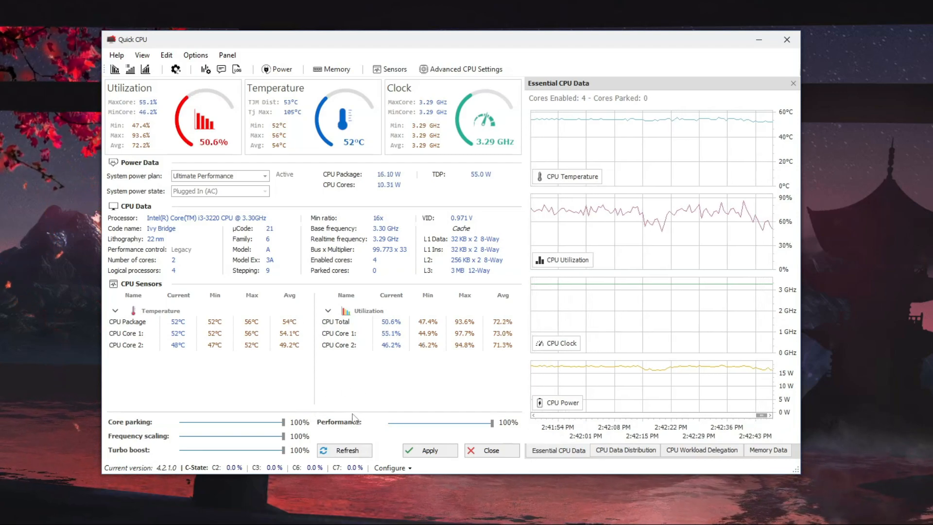
- Apply 100% core parking, frequency scaling, turbo boost and performance for the Ultimate Performance plan, and close Quick CPU
{"action": "left_click_drag", "start_coordinate": [283, 436], "coordinate": [274, 436]}
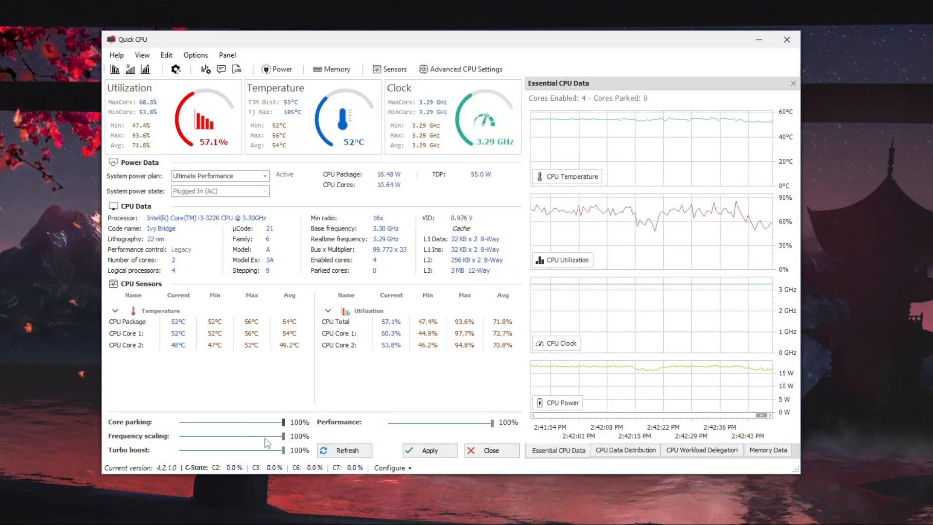
{"action": "left_click", "coordinate": [328, 451]}
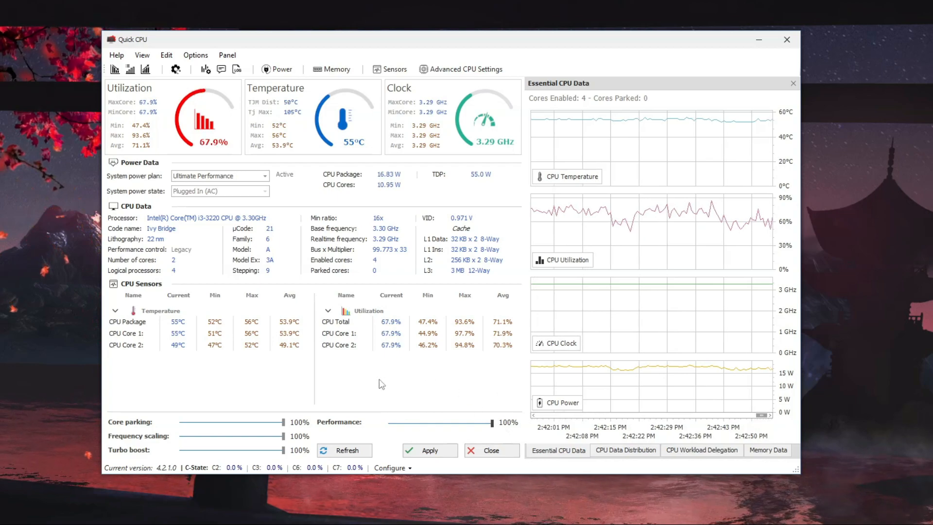
{"action": "left_click", "coordinate": [447, 451]}
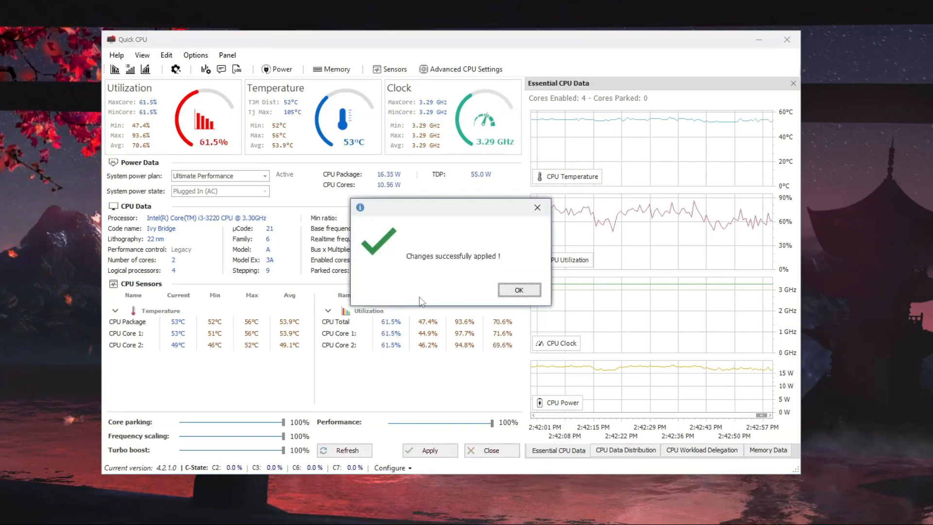
{"action": "left_click", "coordinate": [514, 293]}
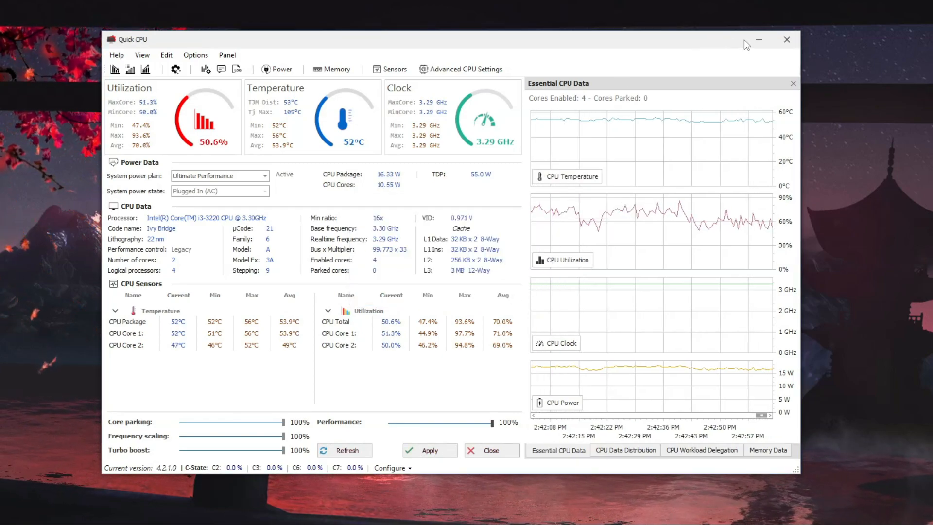
{"action": "left_click", "coordinate": [785, 40]}
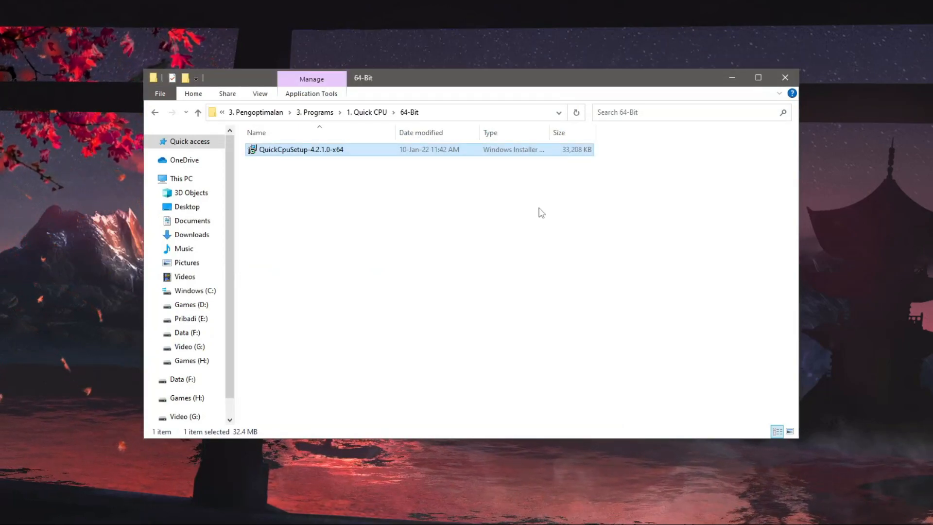
- Go back to the 3. Programs folder and open 2. Mem Reduct
{"action": "left_click", "coordinate": [370, 111]}
{"action": "left_click", "coordinate": [317, 111]}
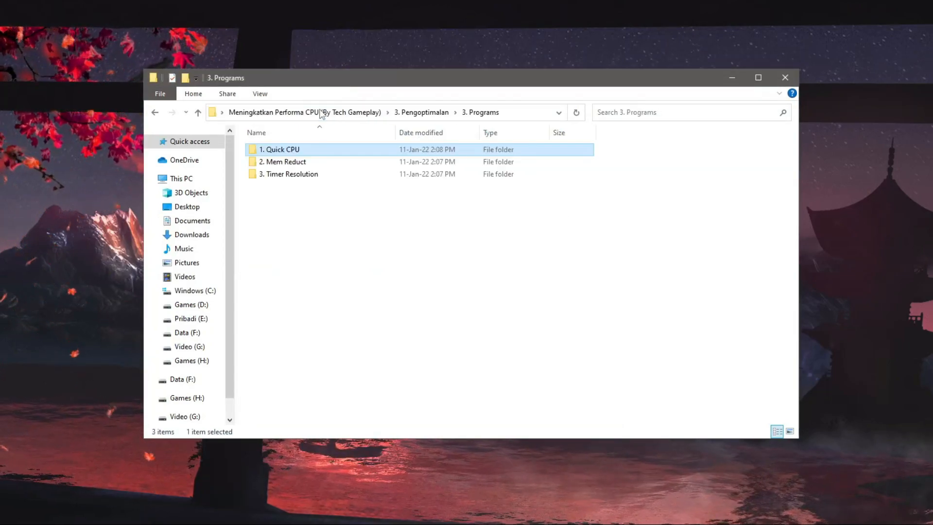
{"action": "double_click", "coordinate": [305, 164]}
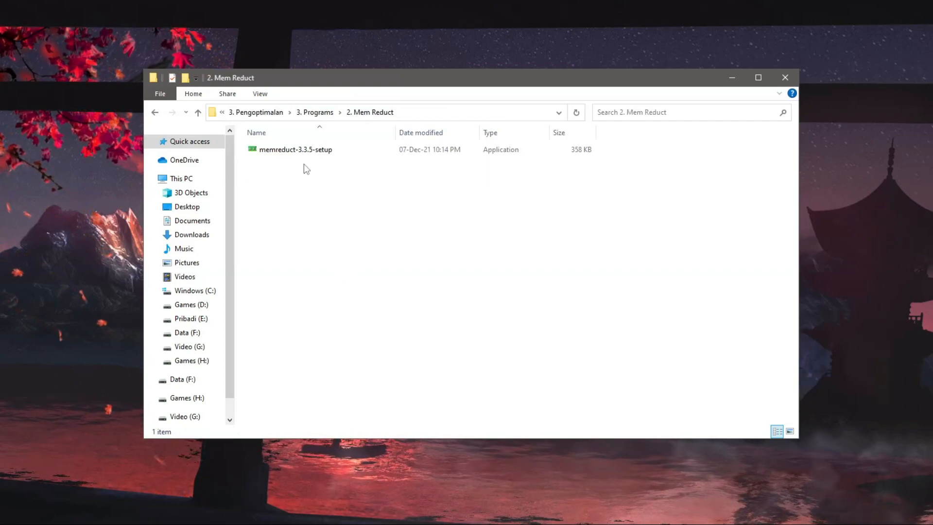
- Install Mem Reduct with memreduct-3.3.5-setup using the default folder and components, launch it, and decline the language pack update
{"action": "double_click", "coordinate": [309, 151]}
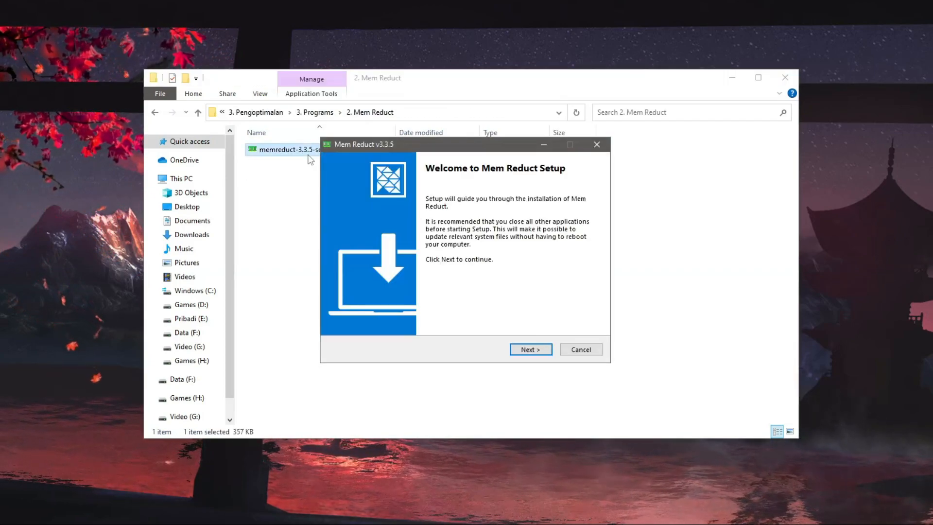
{"action": "left_click", "coordinate": [535, 347]}
{"action": "left_click", "coordinate": [536, 348]}
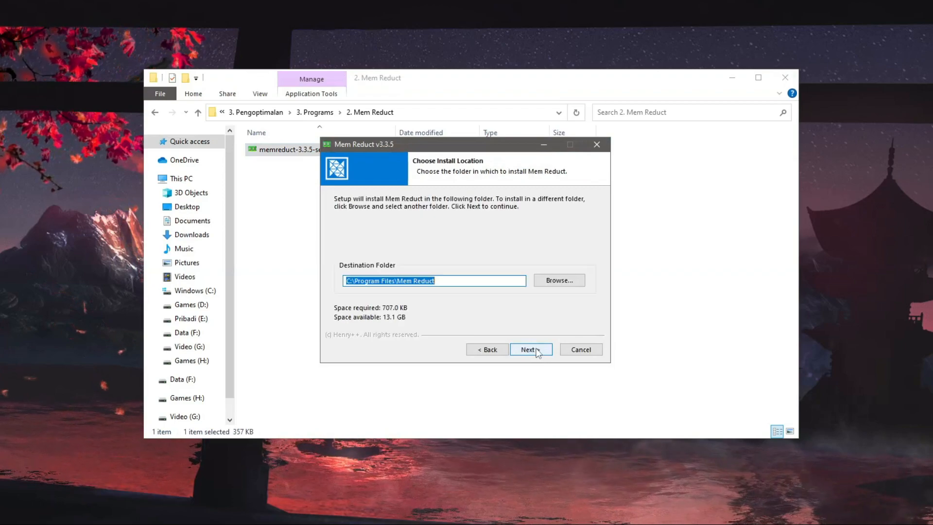
{"action": "left_click", "coordinate": [535, 348]}
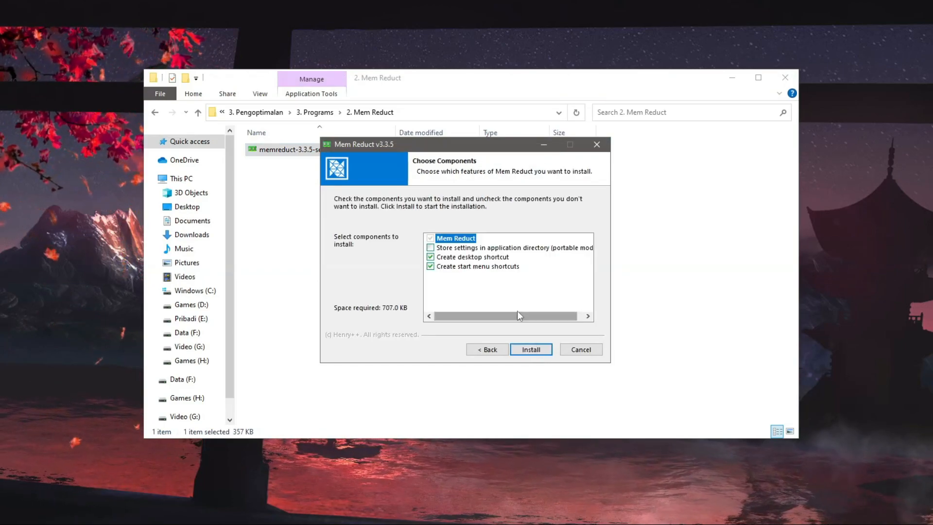
{"action": "left_click", "coordinate": [531, 349]}
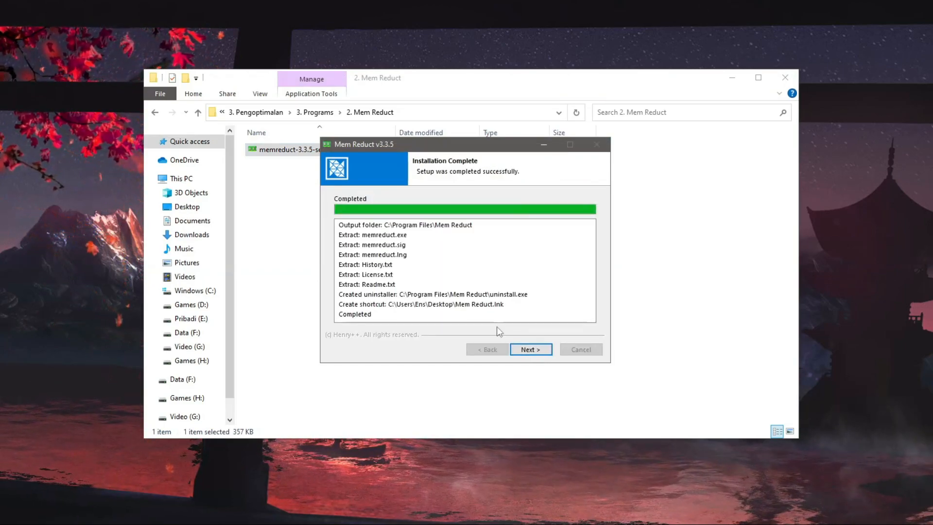
{"action": "left_click", "coordinate": [530, 349]}
{"action": "left_click", "coordinate": [529, 350]}
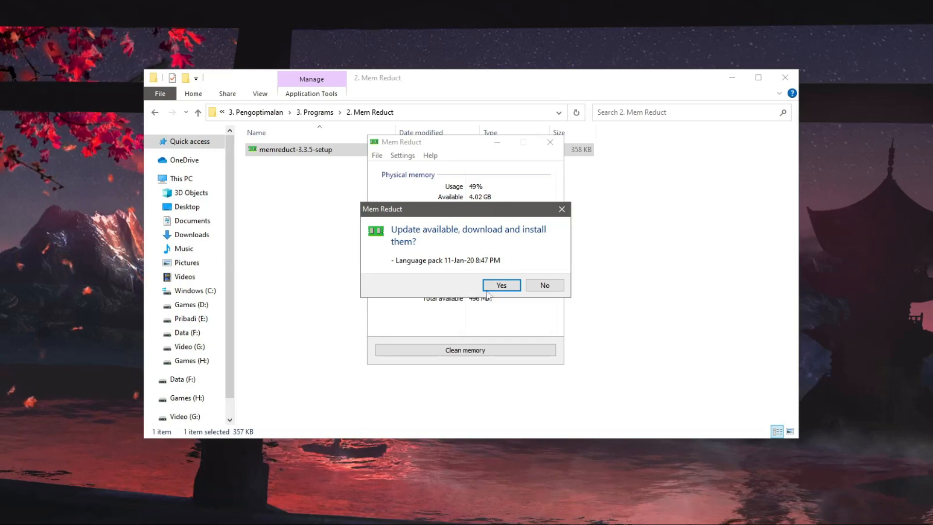
{"action": "left_click", "coordinate": [561, 285]}
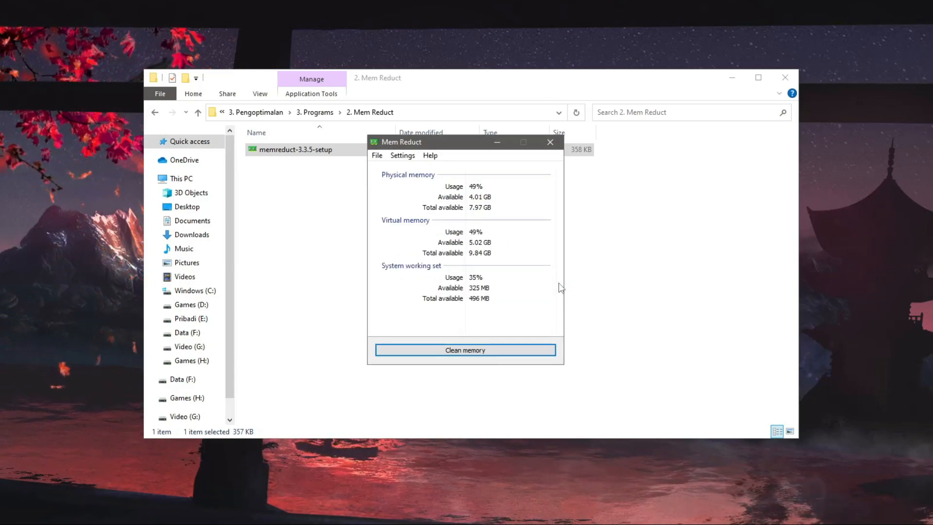
- Arrange Task Manager's process list beside Mem Reduct and clean the memory, with Do not ask again selected for the confirmation
{"action": "left_click_drag", "start_coordinate": [453, 153], "coordinate": [693, 126]}
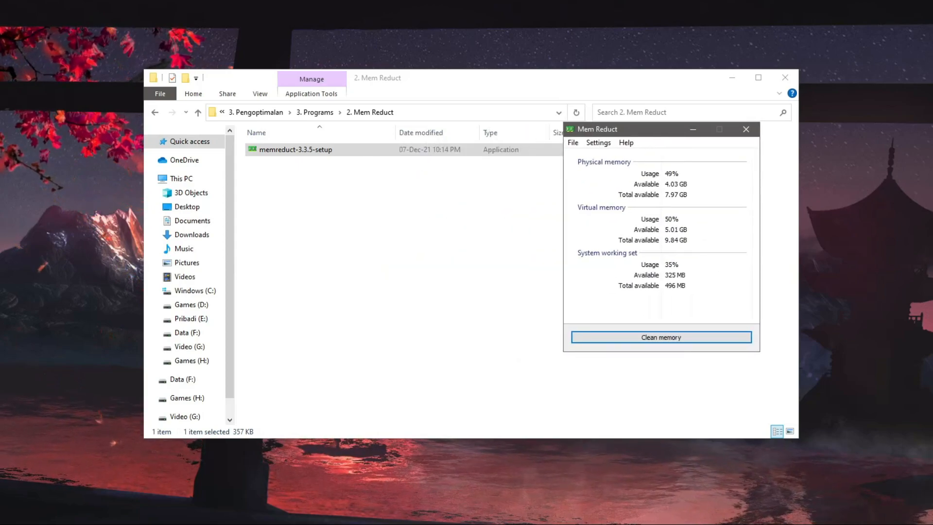
{"action": "key", "text": "ctrl+shift+Escape"}
{"action": "left_click_drag", "start_coordinate": [777, 96], "coordinate": [313, 104]}
{"action": "left_click_drag", "start_coordinate": [874, 204], "coordinate": [333, 239]}
{"action": "left_click_drag", "start_coordinate": [216, 103], "coordinate": [478, 118]}
{"action": "left_click_drag", "start_coordinate": [671, 133], "coordinate": [707, 141]}
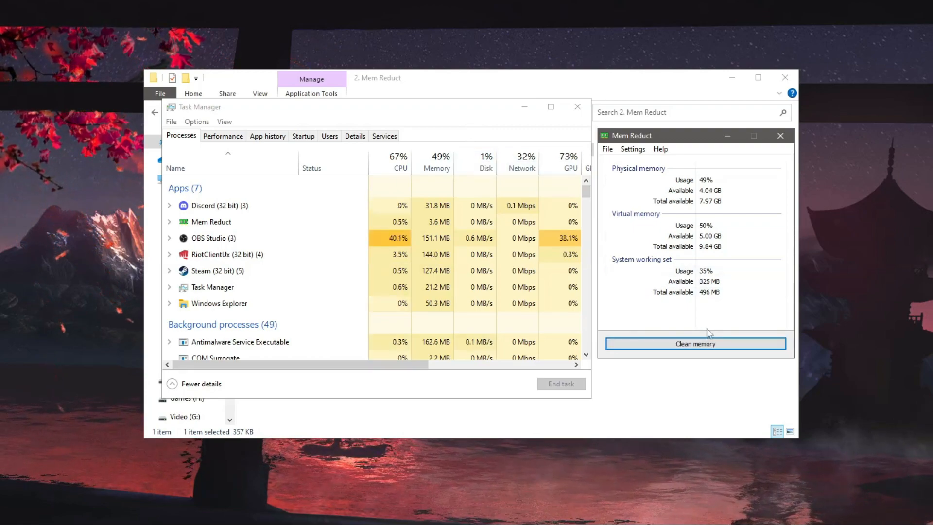
{"action": "left_click", "coordinate": [710, 342]}
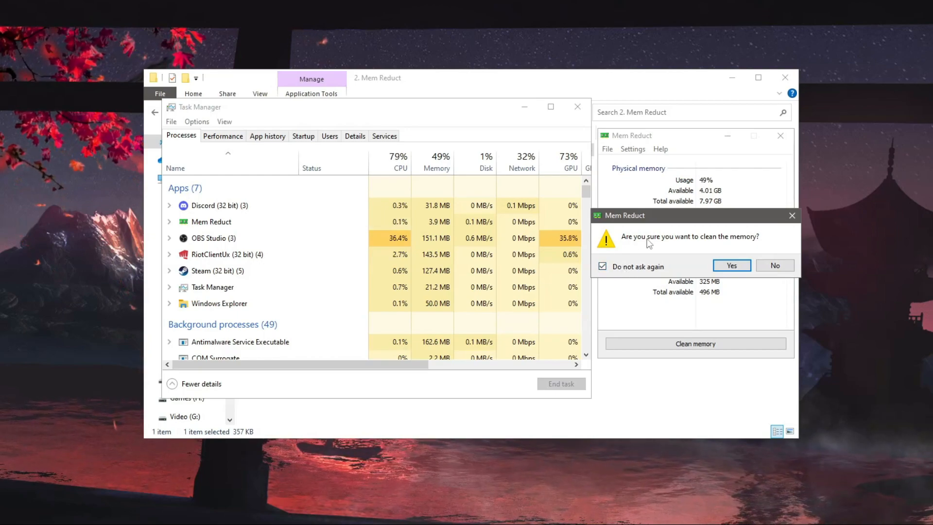
{"action": "left_click", "coordinate": [742, 267]}
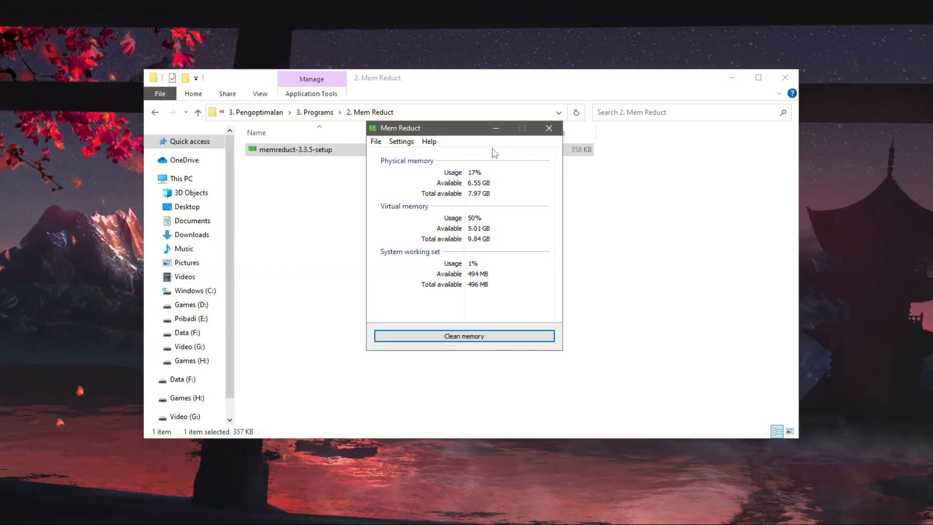
- In Mem Reduct's general settings, enable Load on system startup, Start minimized and Skip User Account Control prompt warning, and disable periodic update checks
{"action": "left_click", "coordinate": [375, 141]}
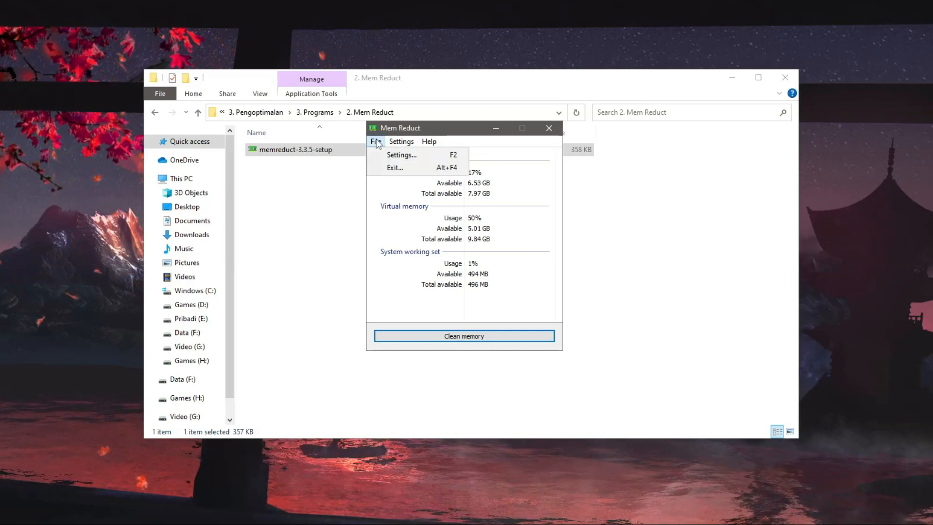
{"action": "left_click", "coordinate": [389, 155]}
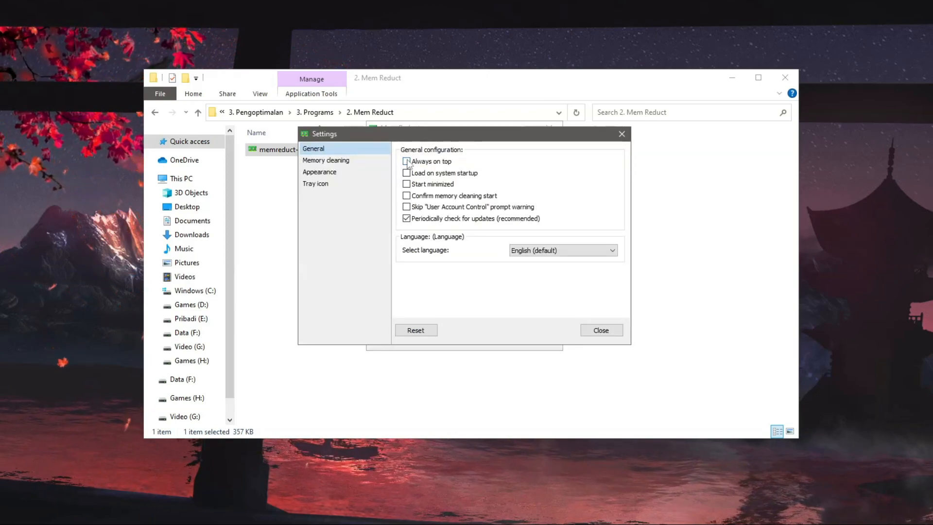
{"action": "left_click", "coordinate": [423, 176]}
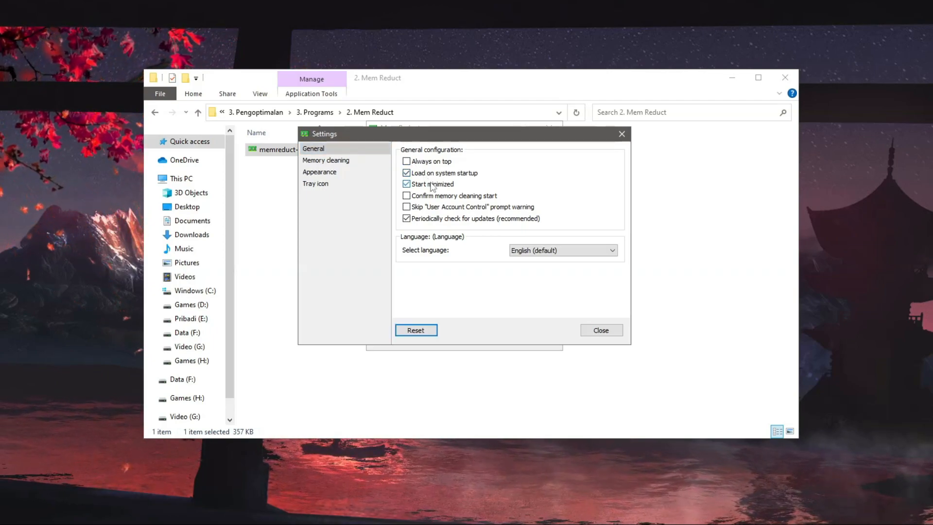
{"action": "left_click", "coordinate": [452, 207]}
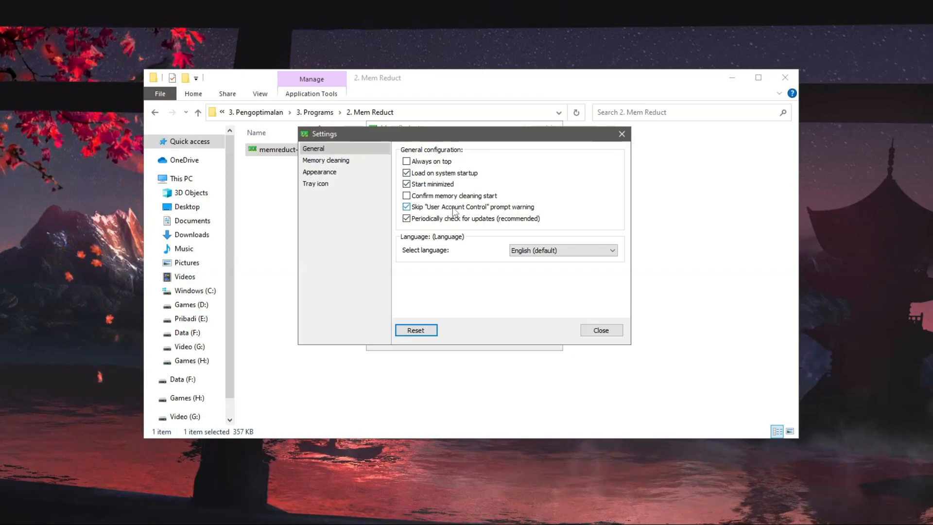
{"action": "left_click", "coordinate": [423, 220]}
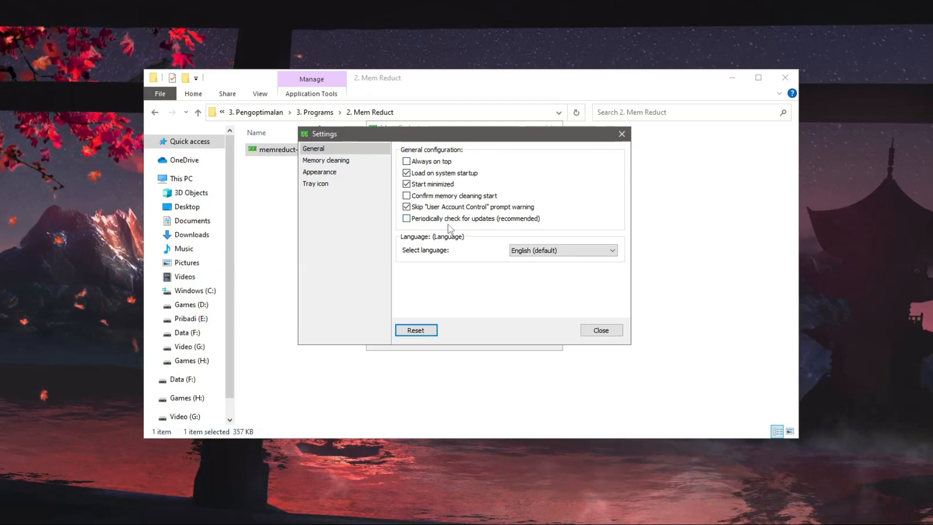
- In the memory cleaning settings, enable Combine memory lists and automatic cleaning every 5 minutes, and close the settings
{"action": "left_click", "coordinate": [358, 163]}
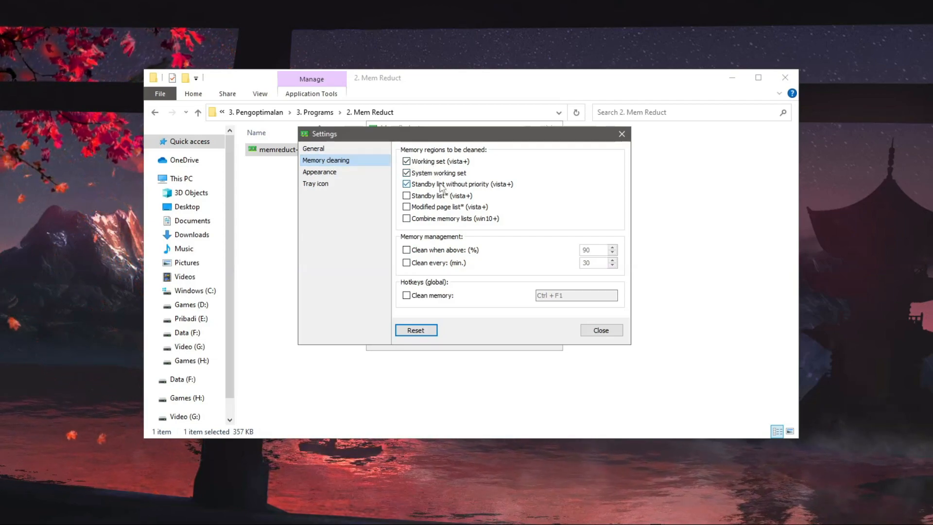
{"action": "left_click", "coordinate": [452, 219]}
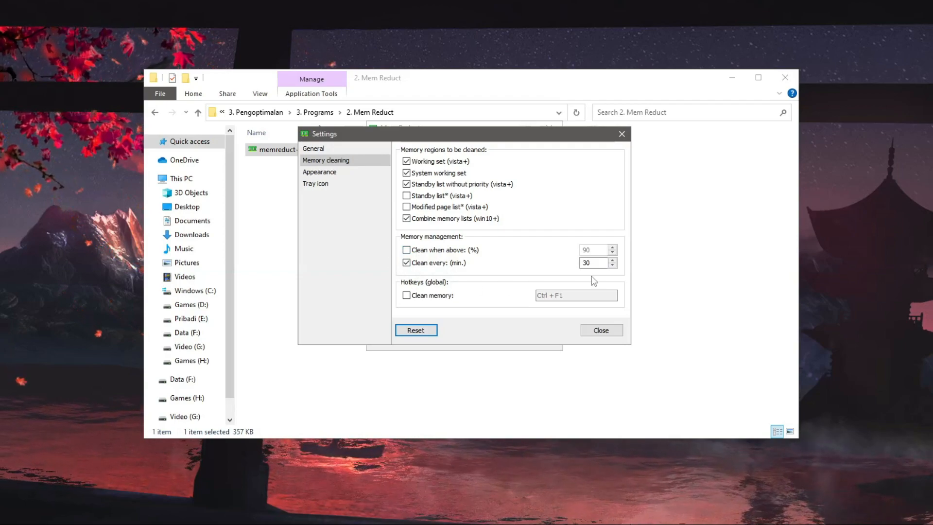
{"action": "type", "text": "5"}
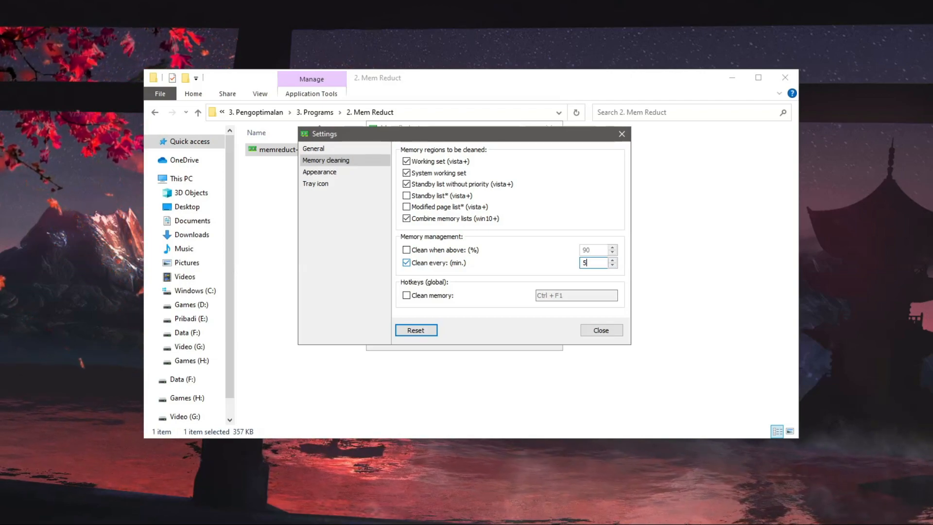
{"action": "left_click", "coordinate": [607, 330]}
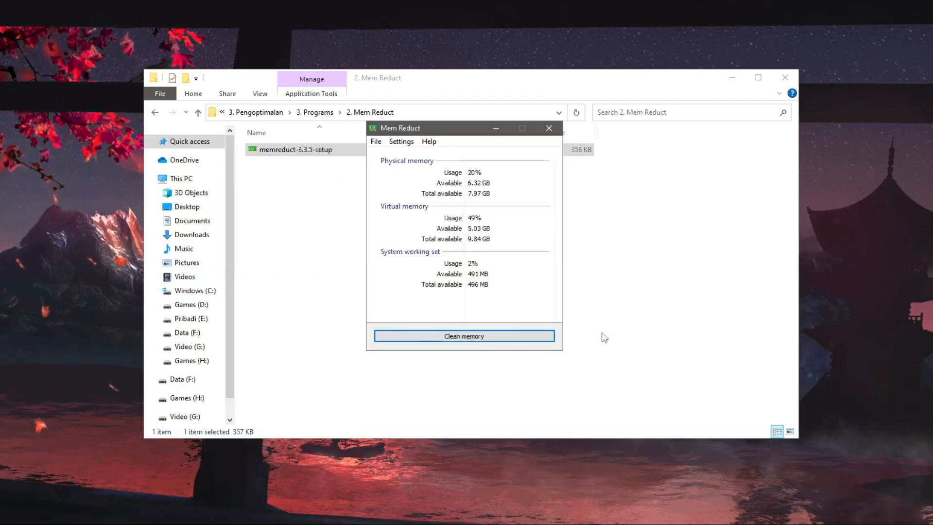
- Clean the memory again with Mem Reduct and minimize its window
{"action": "left_click", "coordinate": [465, 338]}
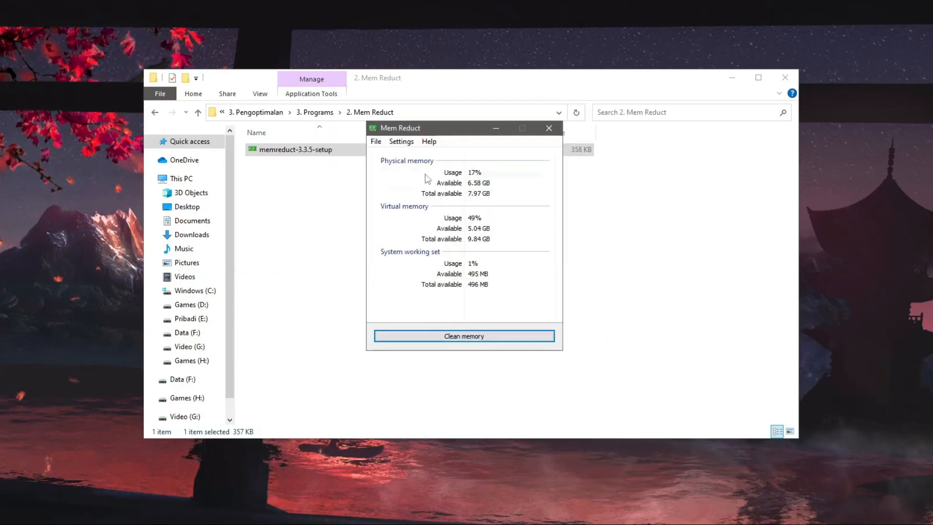
{"action": "left_click", "coordinate": [494, 128]}
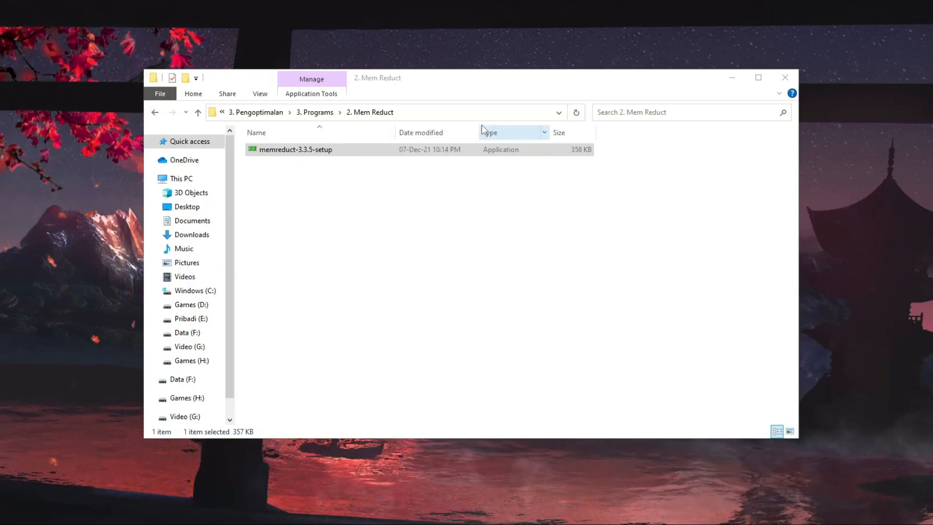
- Go back to the 3. Pengoptimalan folder and open 4. Menghapus Semua File Sampah
{"action": "left_click", "coordinate": [316, 112]}
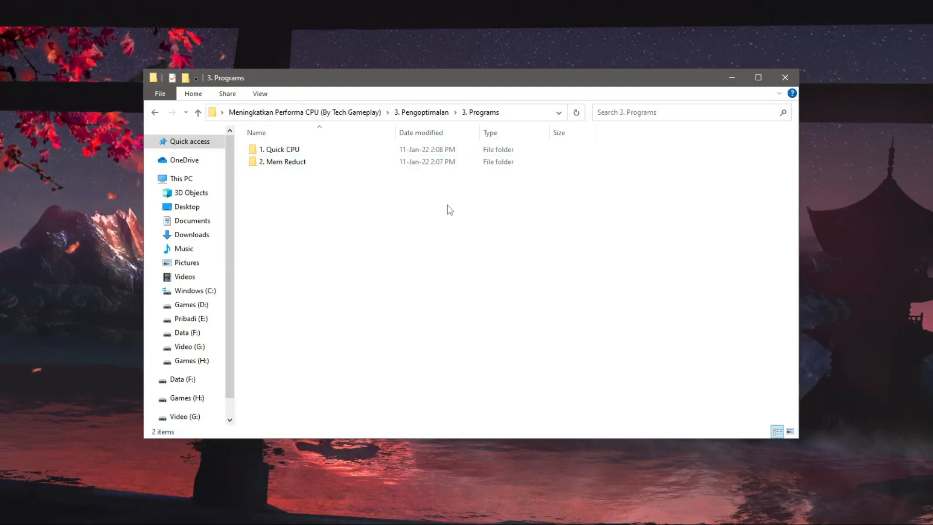
{"action": "left_click", "coordinate": [430, 113]}
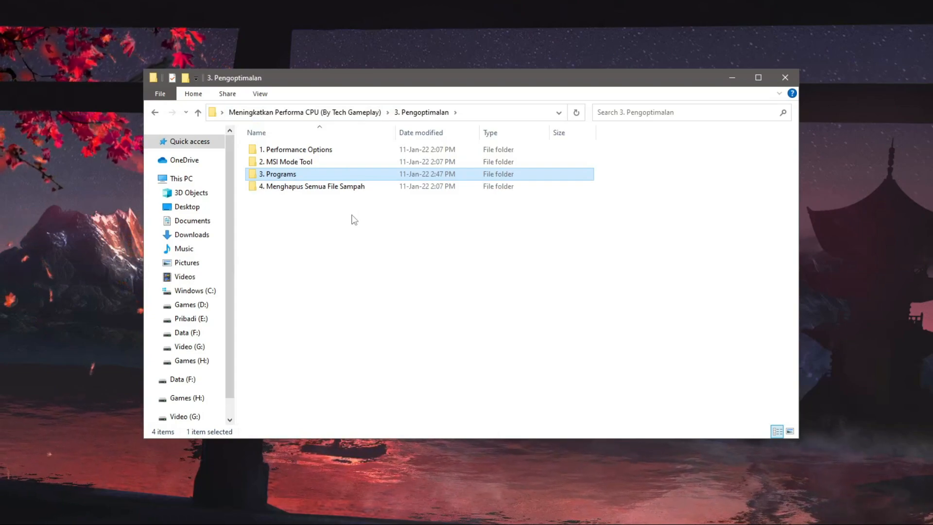
{"action": "double_click", "coordinate": [353, 188]}
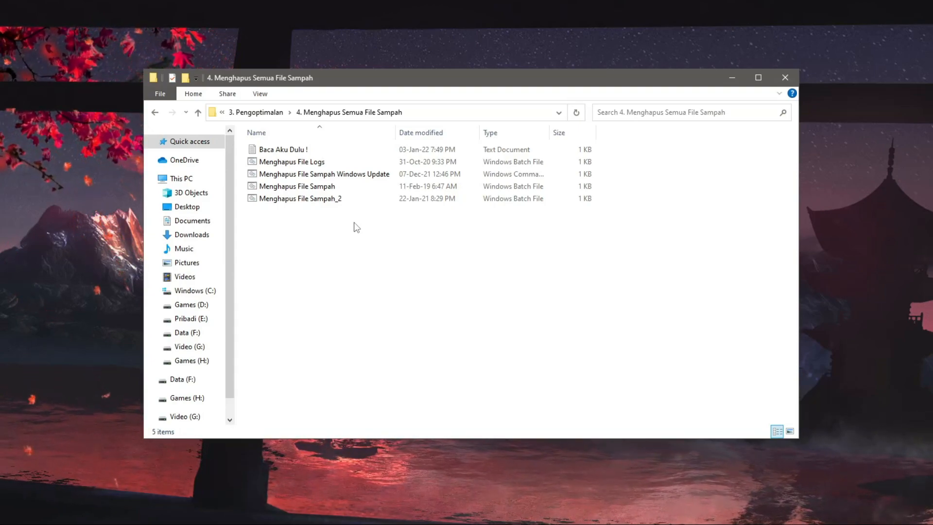
- Run the Menghapus File Logs batch file as administrator to delete log files
{"action": "left_click", "coordinate": [318, 163]}
{"action": "right_click", "coordinate": [320, 164]}
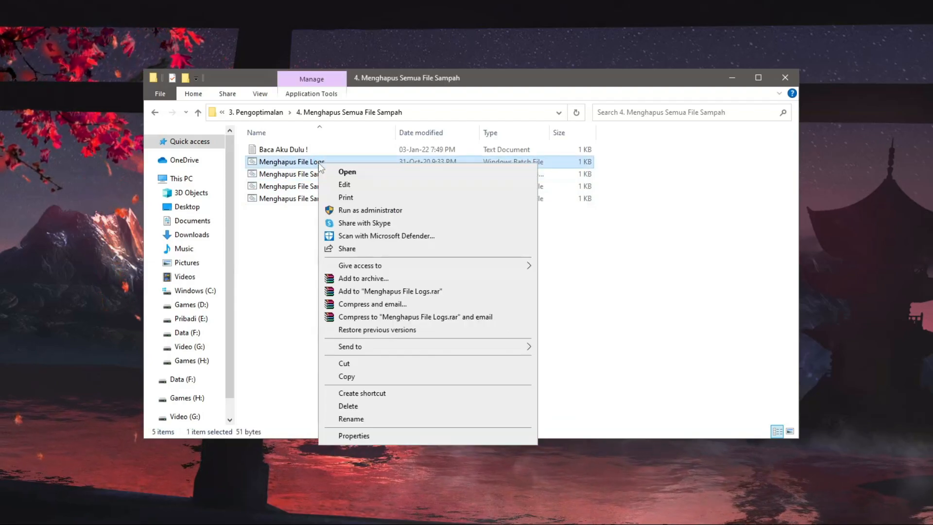
{"action": "left_click", "coordinate": [367, 211]}
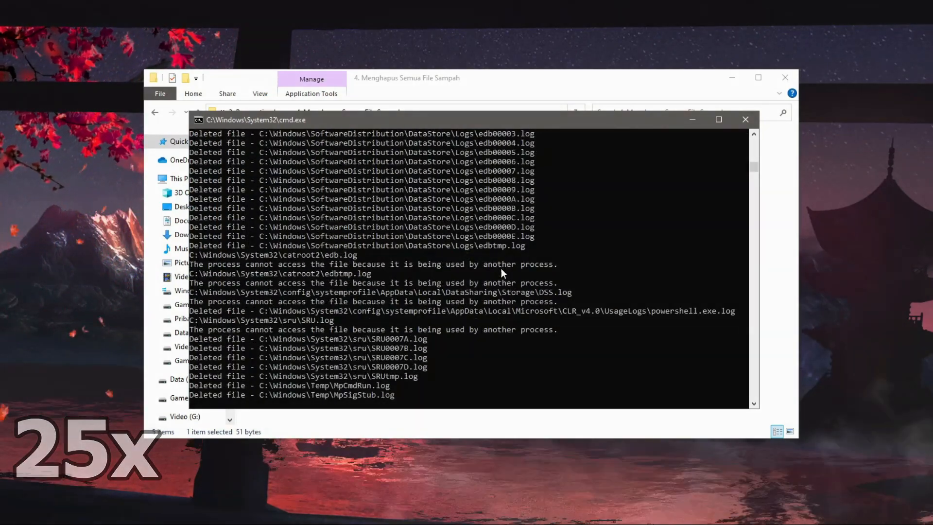
{"action": "key", "text": "Return"}
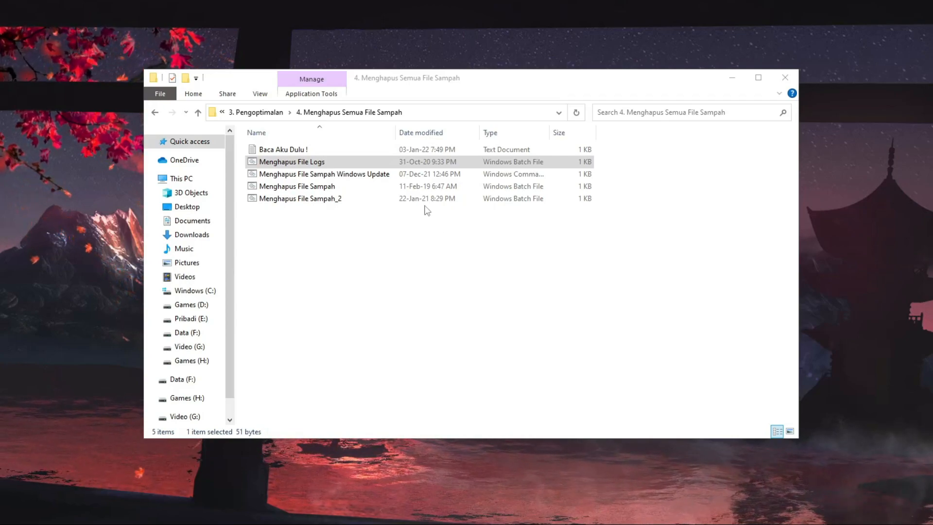
- Run the Menghapus File Sampah Windows Update, Menghapus File Sampah and Menghapus File Sampah_2 scripts to delete junk files
{"action": "left_click", "coordinate": [411, 176]}
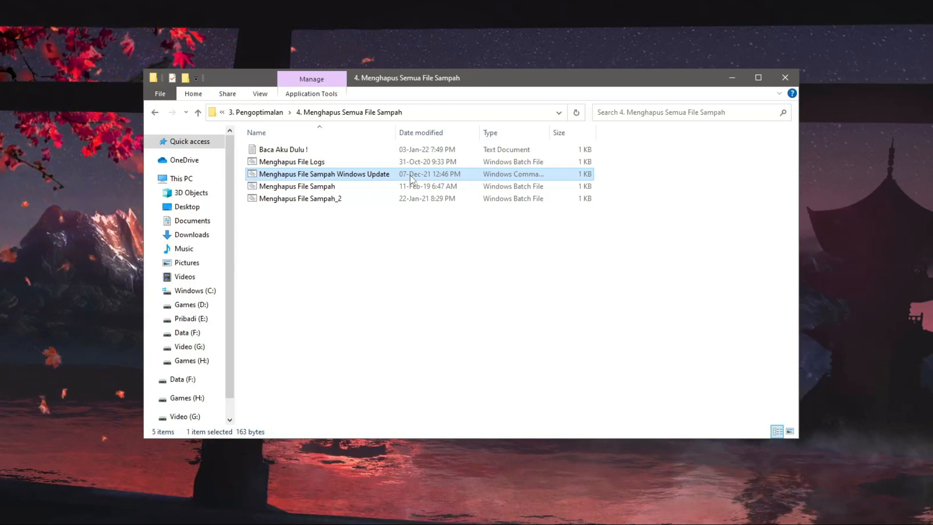
{"action": "double_click", "coordinate": [409, 174]}
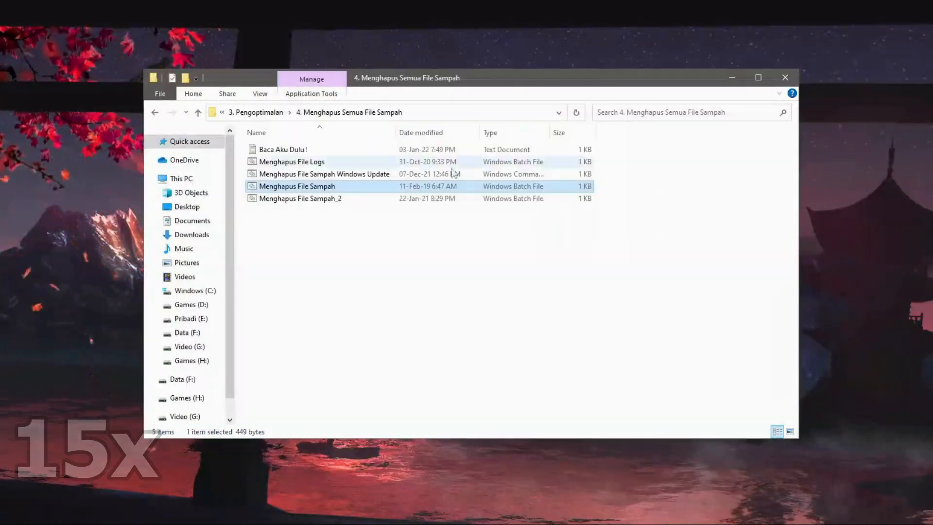
{"action": "double_click", "coordinate": [445, 198]}
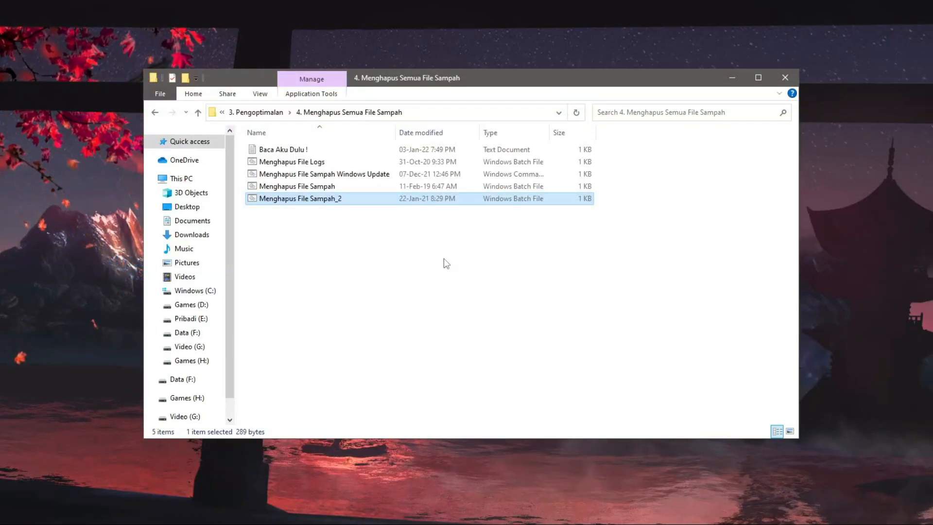
- Go back up to the Meningkatkan Performa CPU (By Tech Gameplay) folder and close its window
{"action": "left_click", "coordinate": [256, 112]}
{"action": "left_click", "coordinate": [292, 116]}
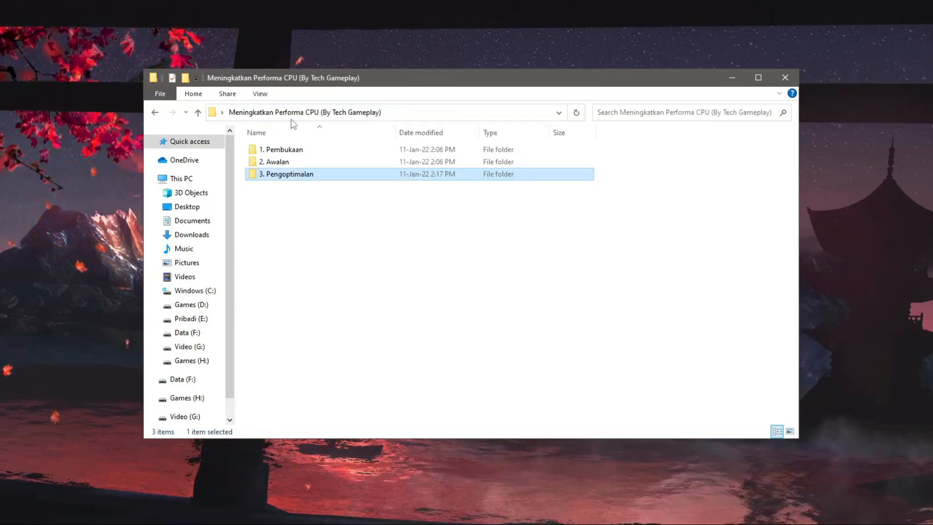
{"action": "left_click", "coordinate": [399, 215]}
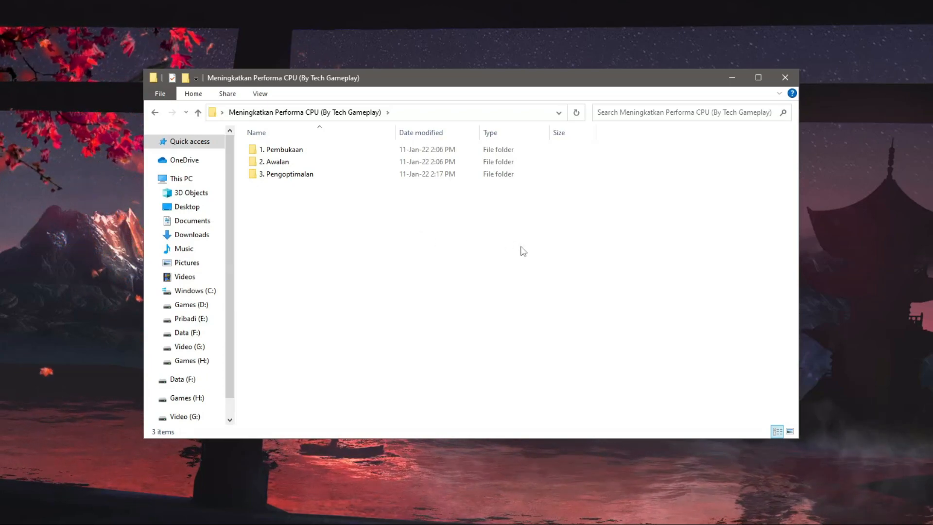
{"action": "left_click", "coordinate": [783, 75]}
{"action": "left_click_drag", "start_coordinate": [472, 212], "coordinate": [1, 151]}
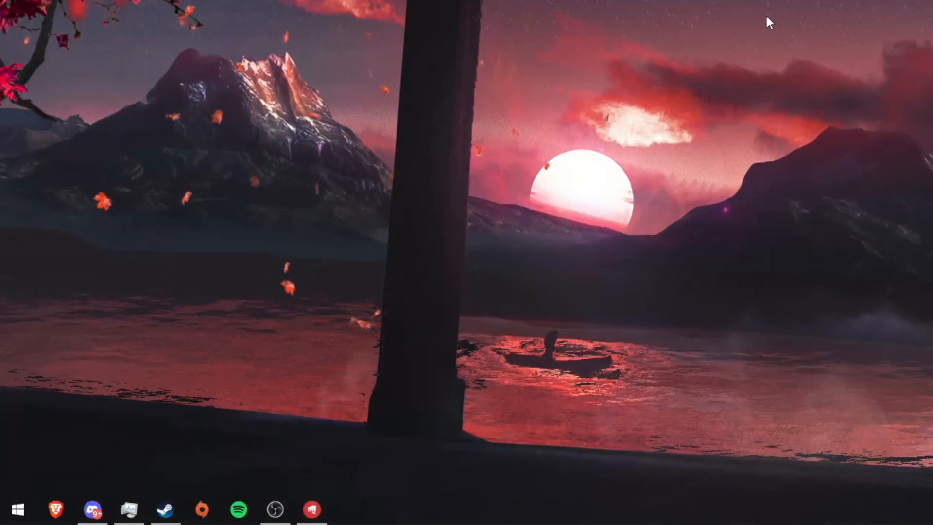
- Search Windows for msconfig and open System Configuration
{"action": "key", "text": "super"}
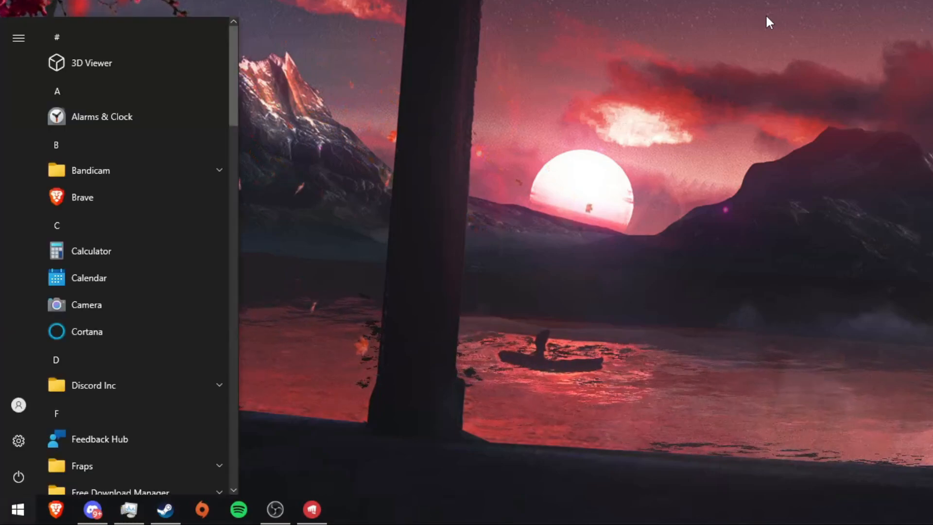
{"action": "type", "text": "msc"}
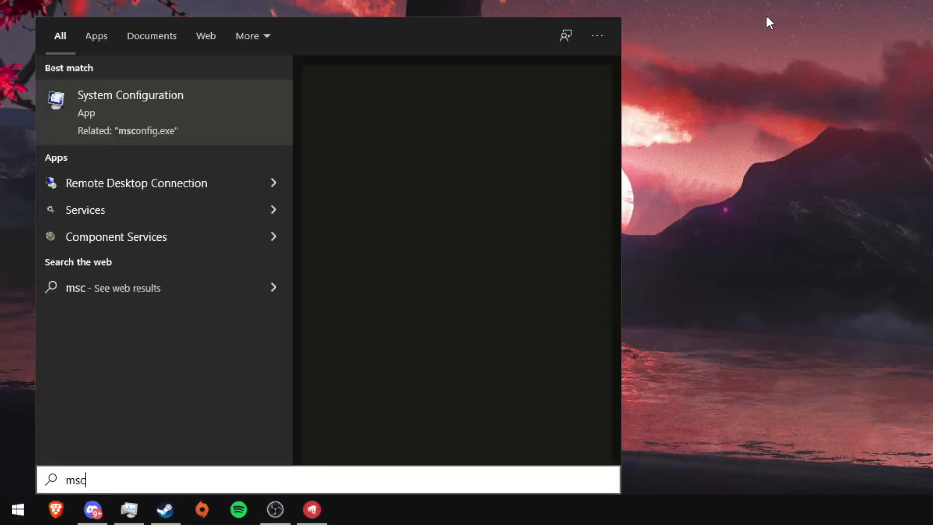
{"action": "type", "text": "onfig"}
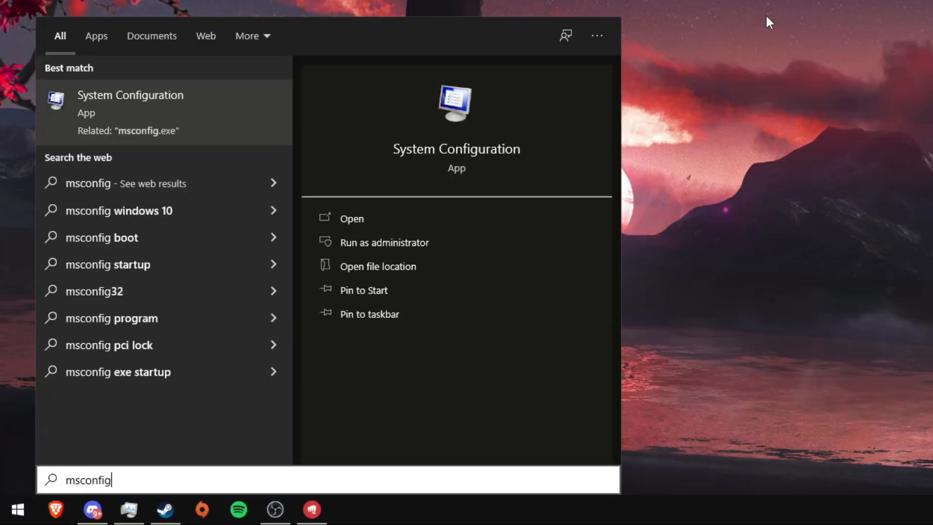
{"action": "left_click", "coordinate": [218, 125]}
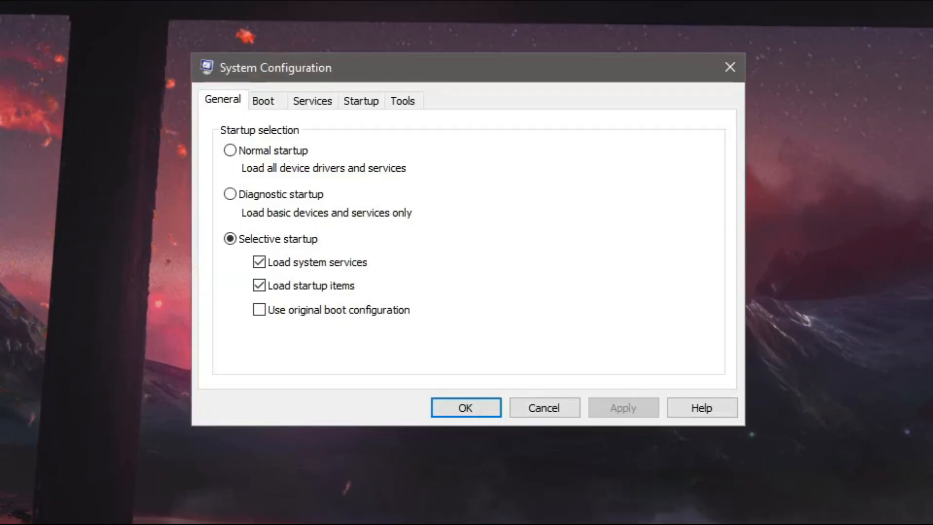
- In the advanced boot options for Windows 10, try 2 processors and set the number of processors back to 4
{"action": "left_click", "coordinate": [252, 105]}
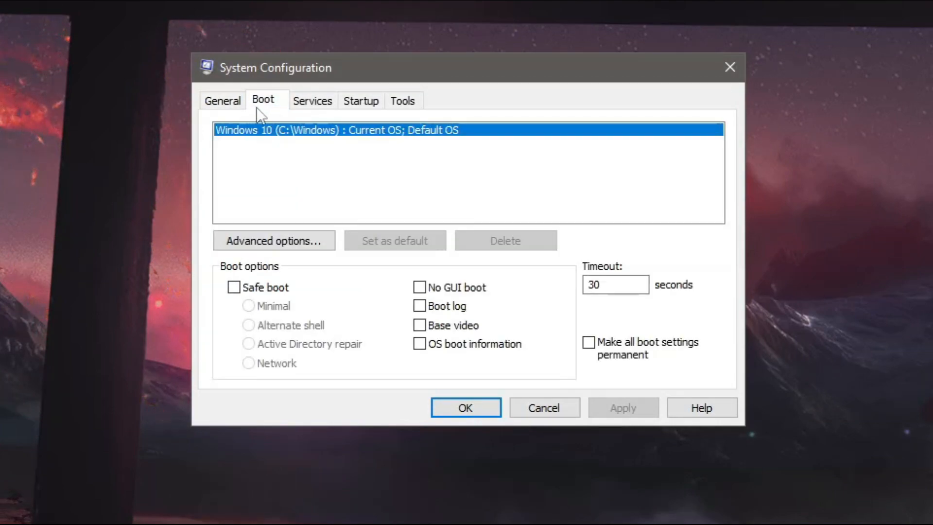
{"action": "left_click", "coordinate": [289, 237]}
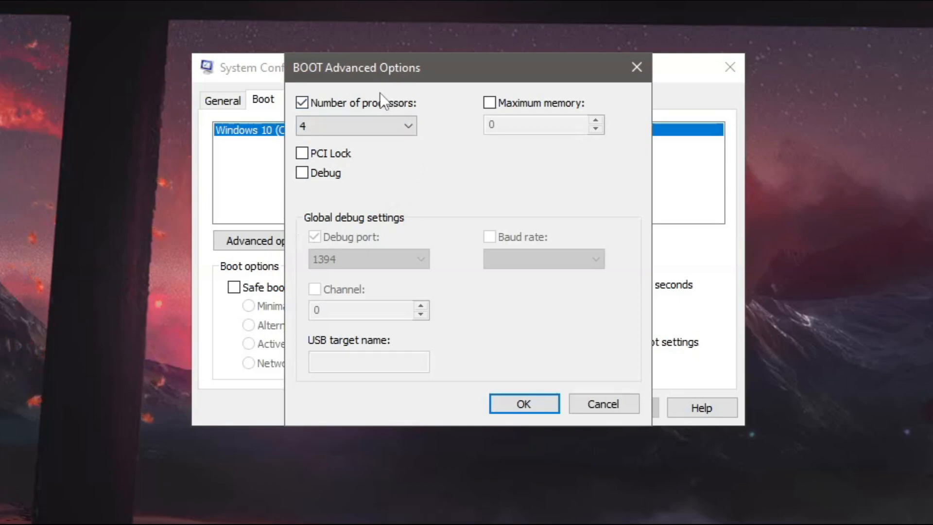
{"action": "left_click", "coordinate": [377, 130]}
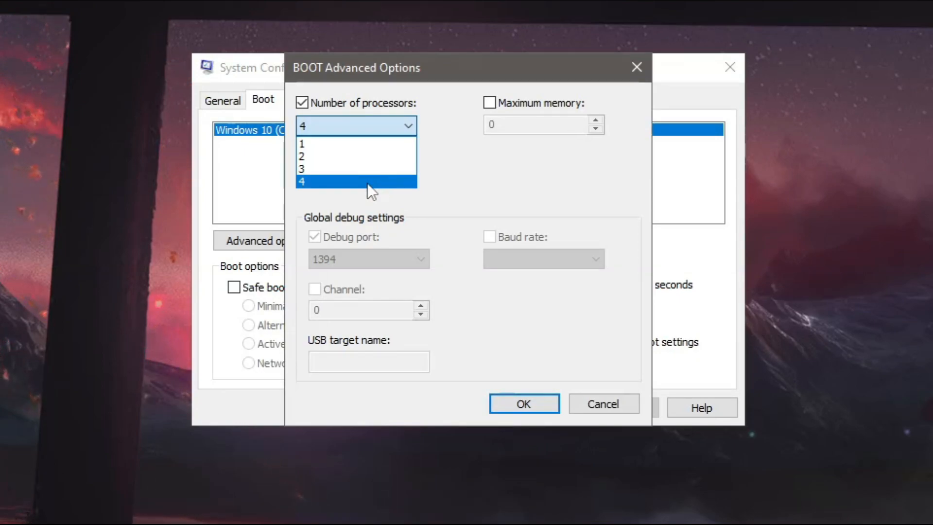
{"action": "left_click", "coordinate": [368, 157]}
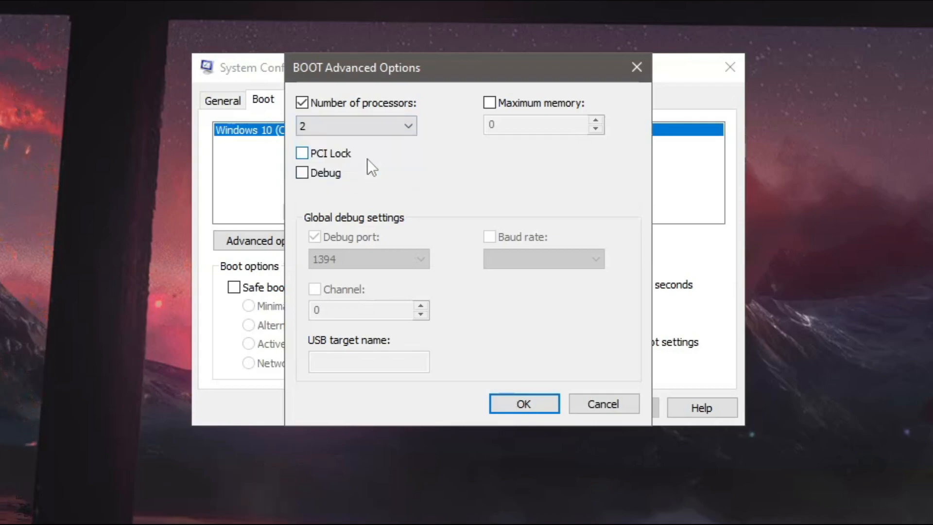
{"action": "left_click", "coordinate": [386, 127]}
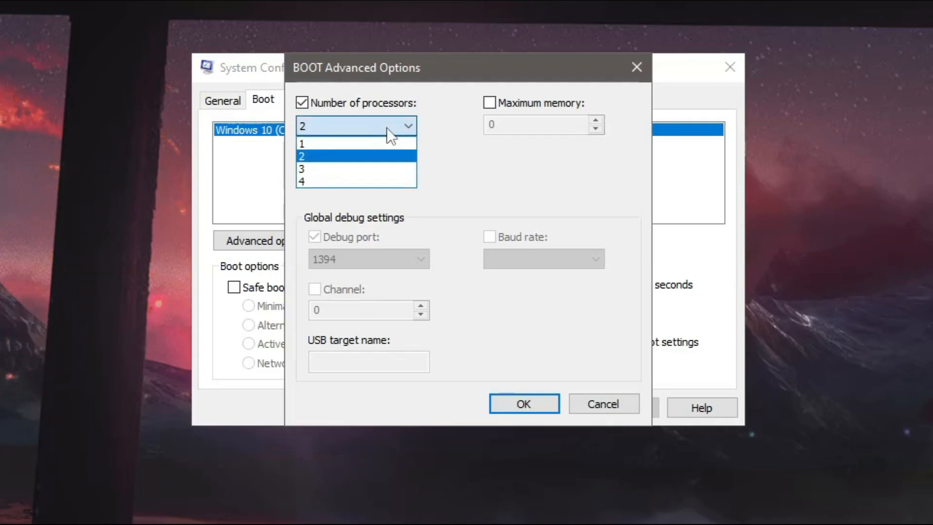
{"action": "left_click", "coordinate": [400, 185]}
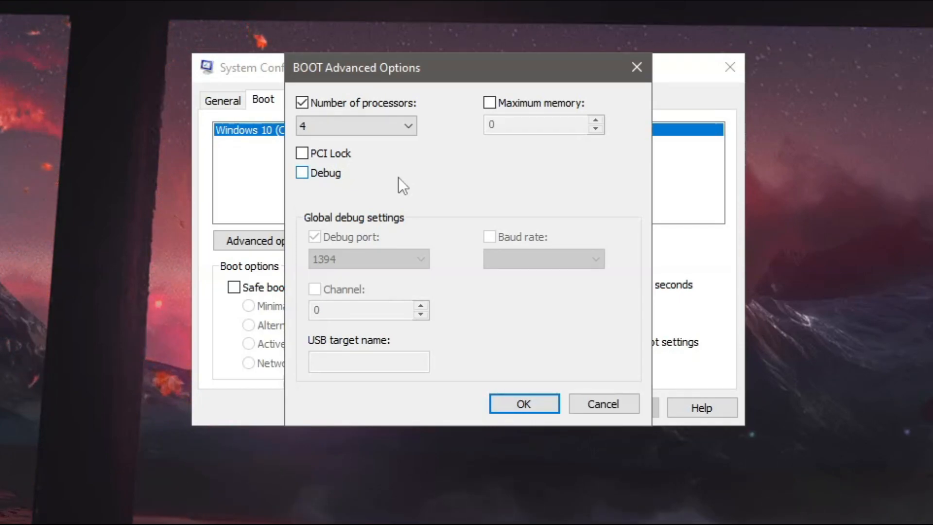
- Confirm the advanced boot options, apply the boot settings, and exit System Configuration without restarting
{"action": "left_click", "coordinate": [519, 395]}
{"action": "left_click", "coordinate": [605, 408]}
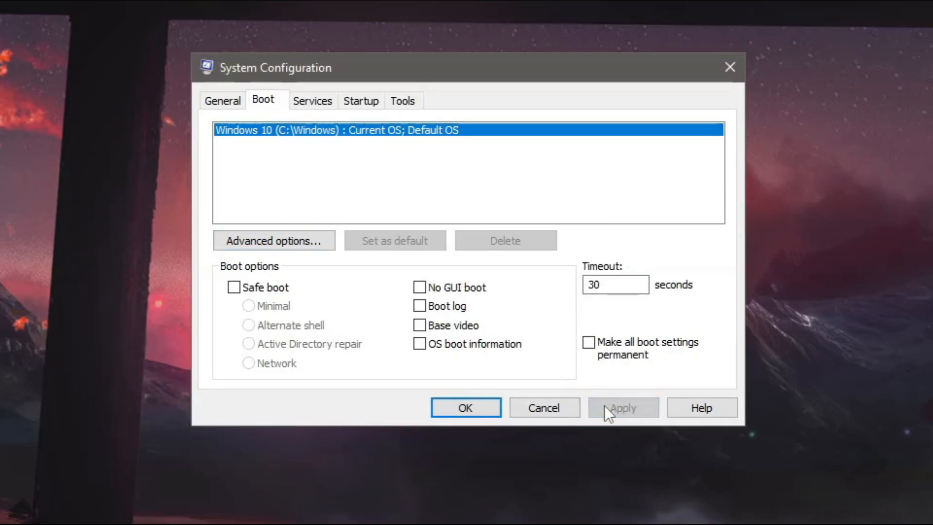
{"action": "left_click", "coordinate": [493, 408]}
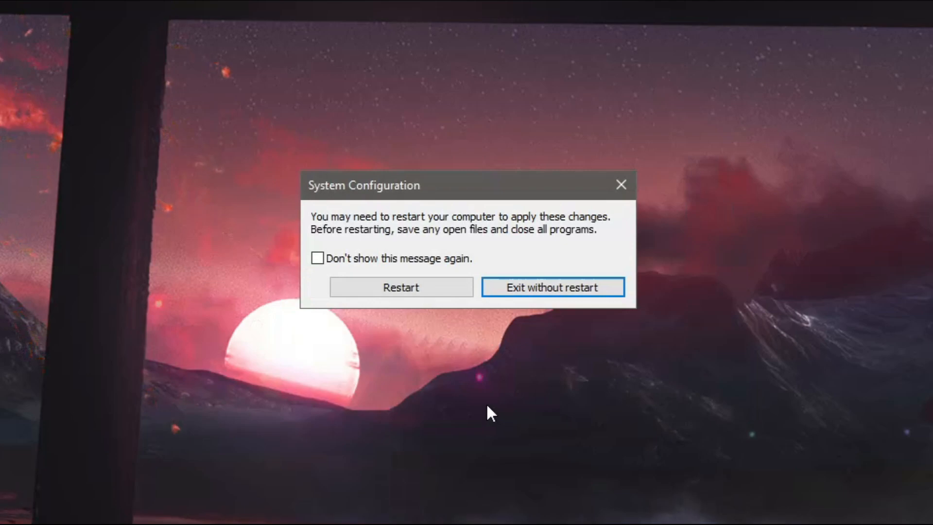
{"action": "left_click", "coordinate": [579, 288]}
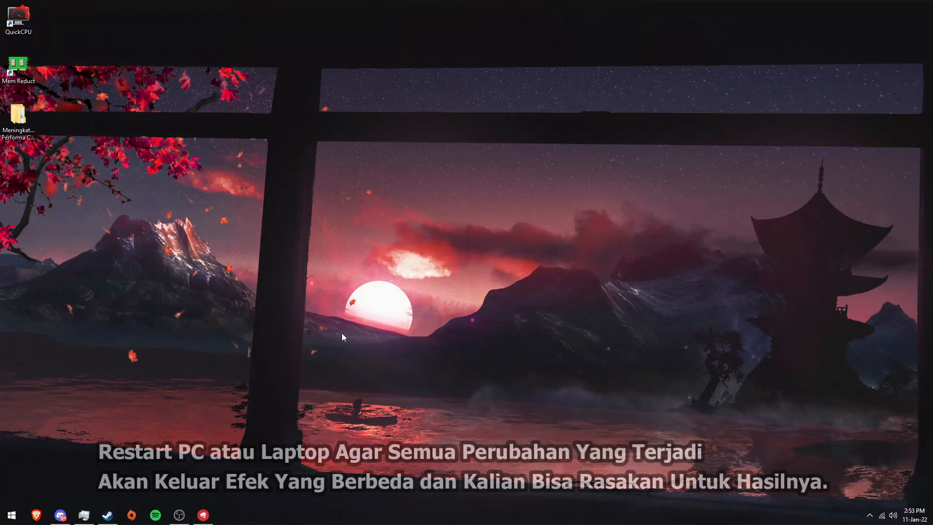
- Look at the Restart choice among the power options and dismiss them without restarting
{"action": "left_click", "coordinate": [13, 514]}
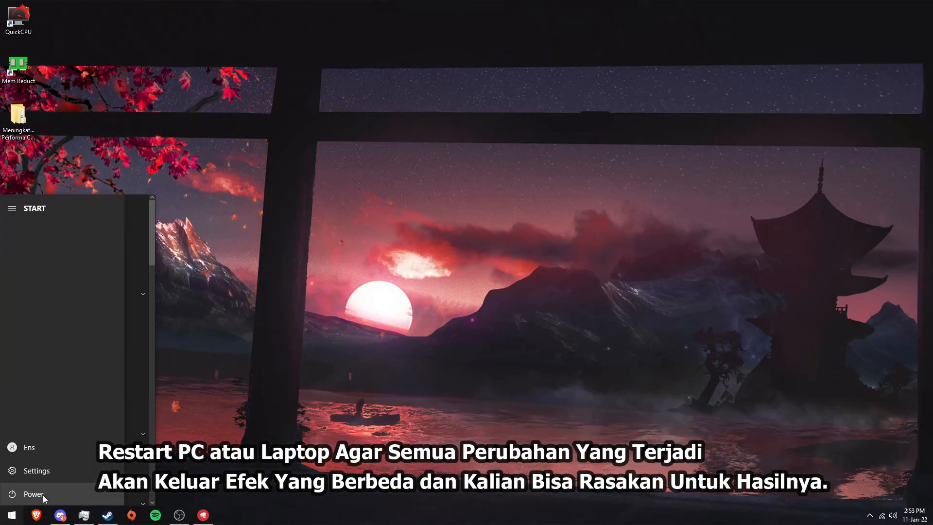
{"action": "left_click", "coordinate": [43, 494]}
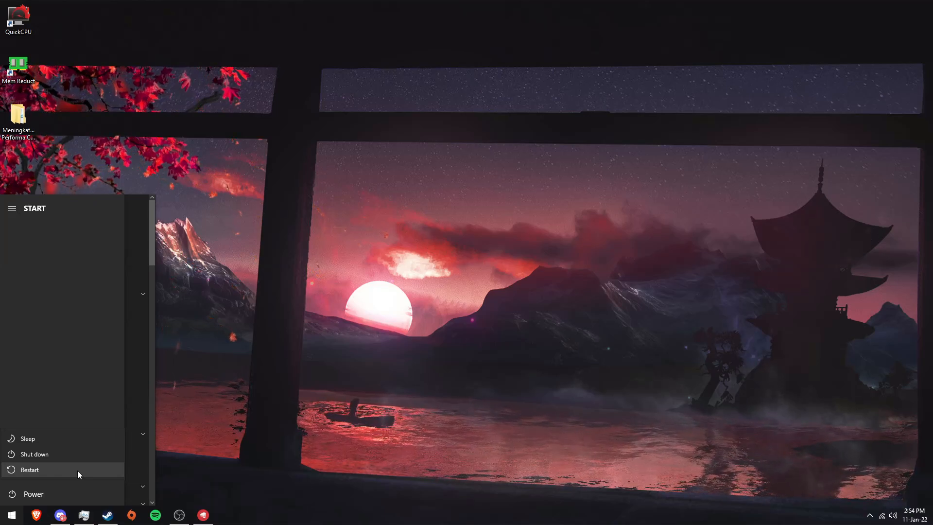
{"action": "left_click", "coordinate": [516, 289]}
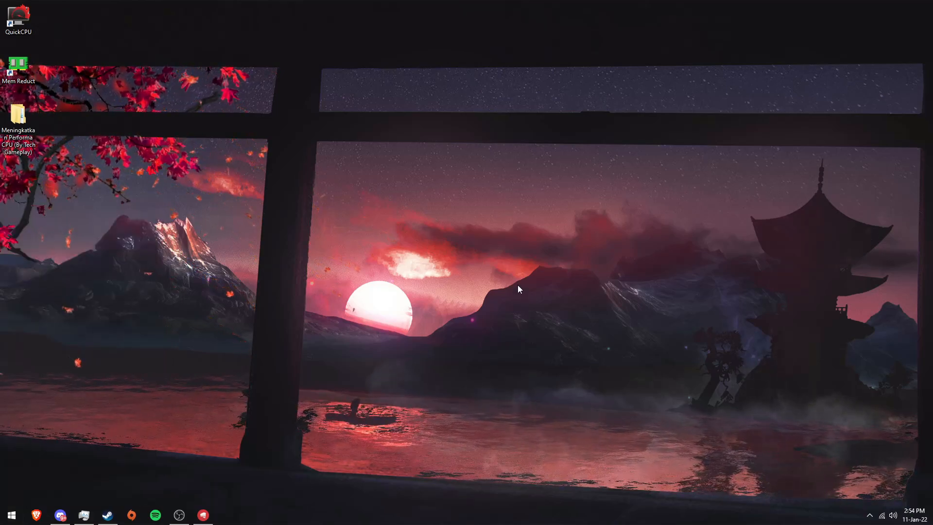